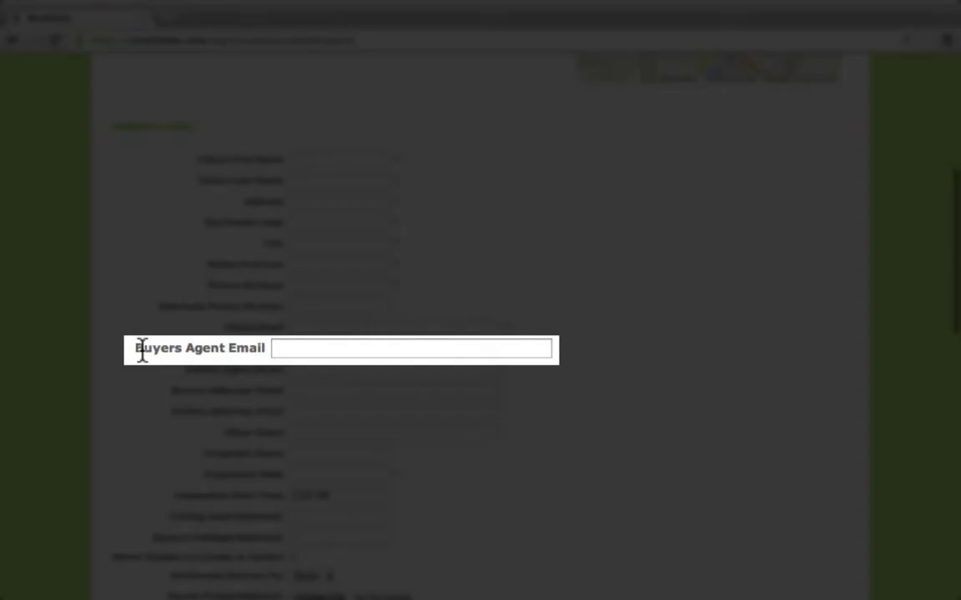
Highlight and focus the Buyers Agent Email field, then scroll back to the top.
drag(137, 347, 257, 352)
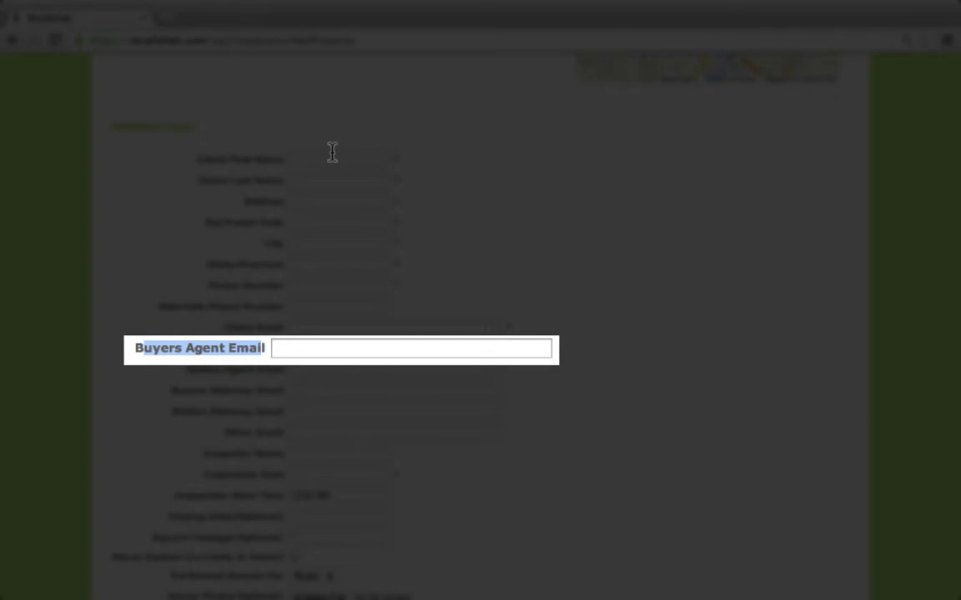
click(311, 349)
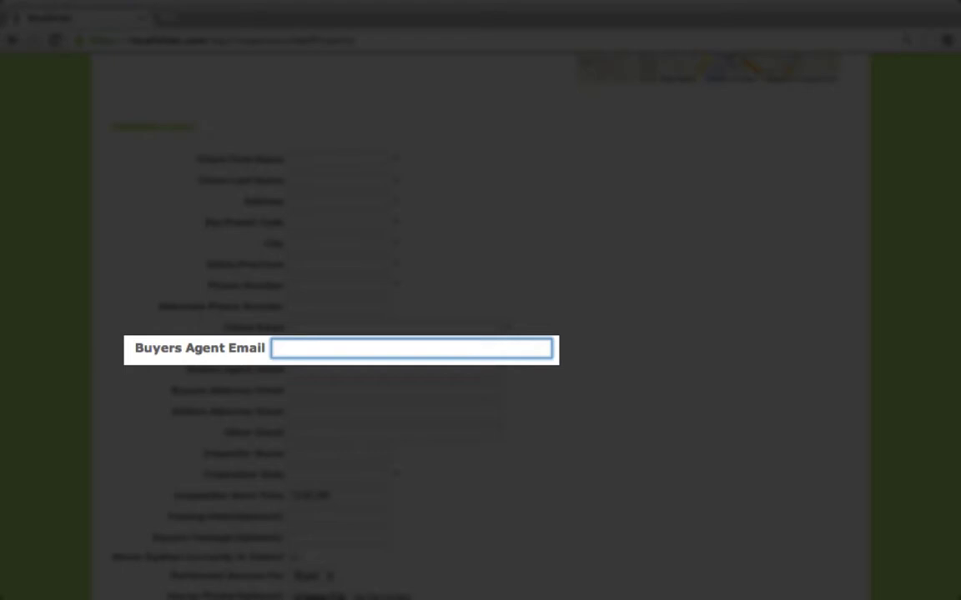
scroll(180, 352, up, 5)
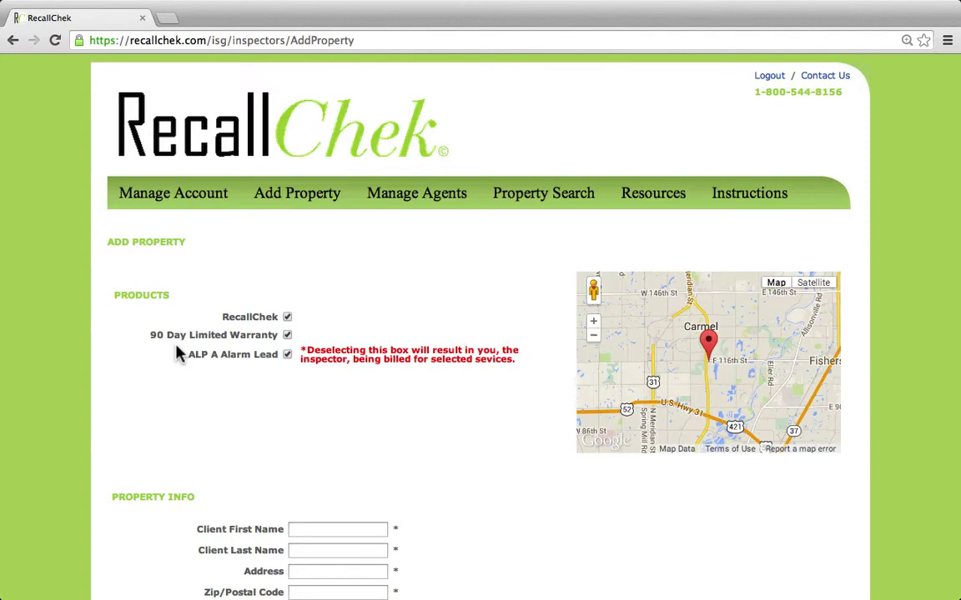
Go to Resources, expand RecallChek Marketing, and review its consumer and agent RecallTrak flyers.
click(653, 203)
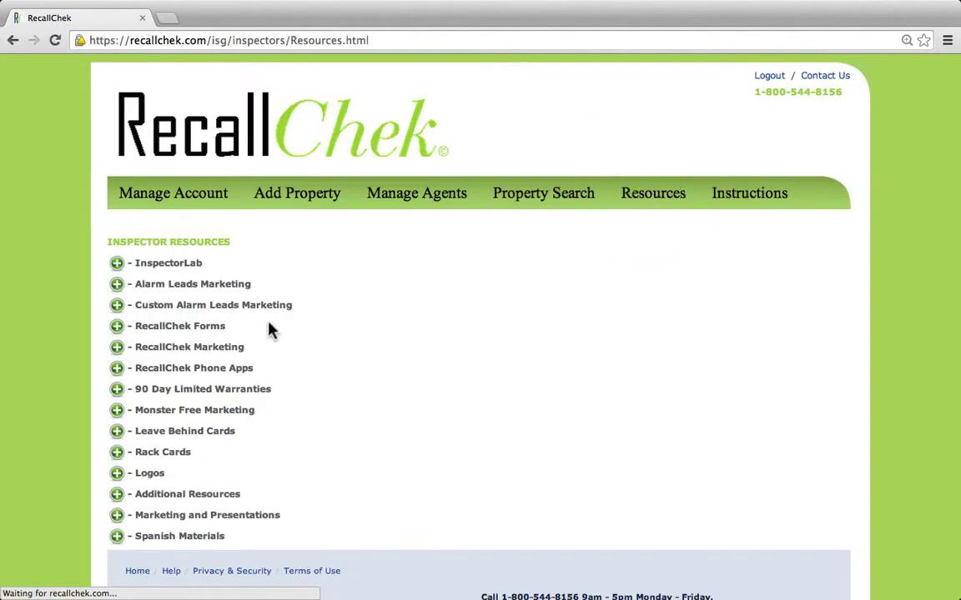
click(117, 348)
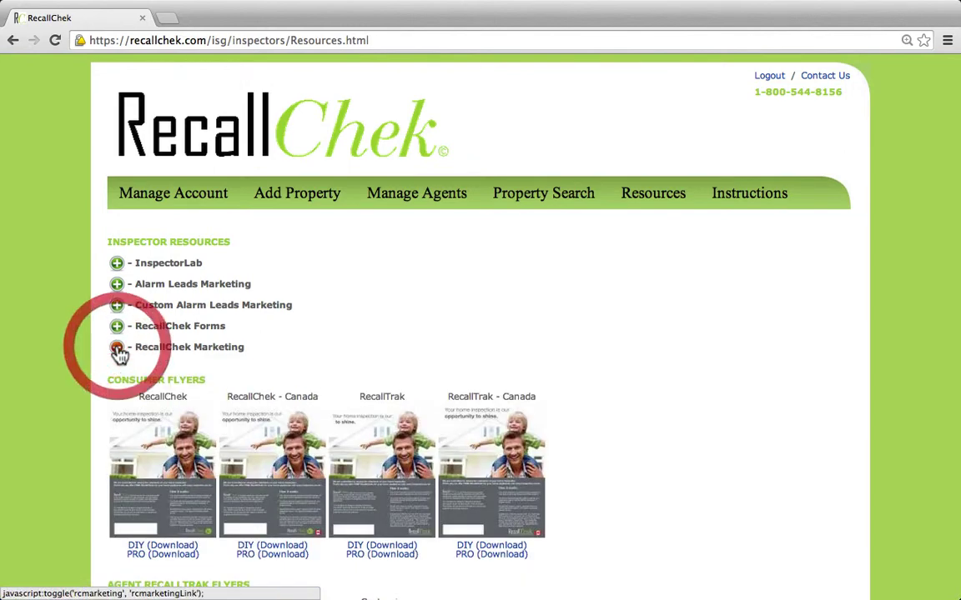
scroll(333, 338, down, 12)
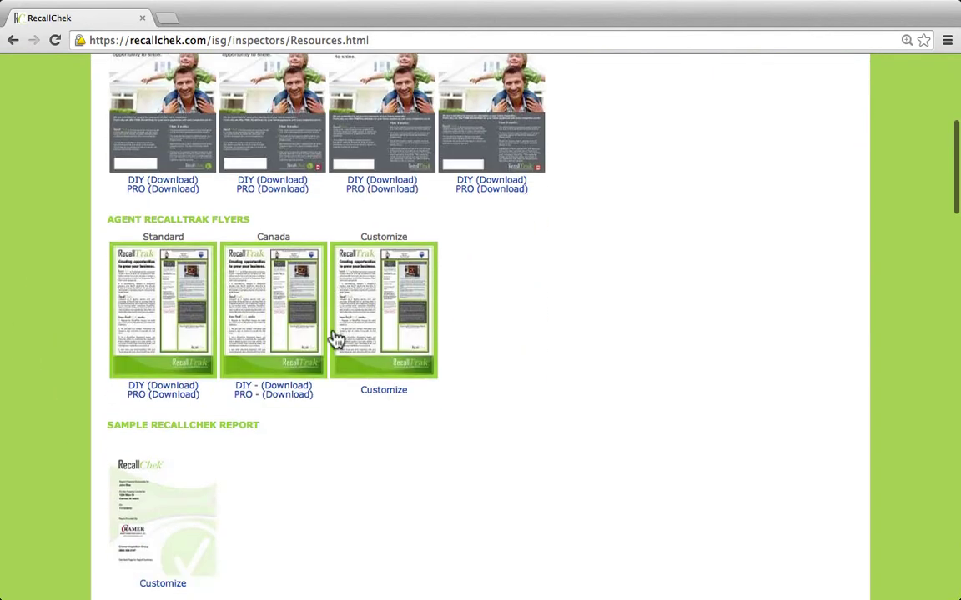
scroll(332, 337, down, 10)
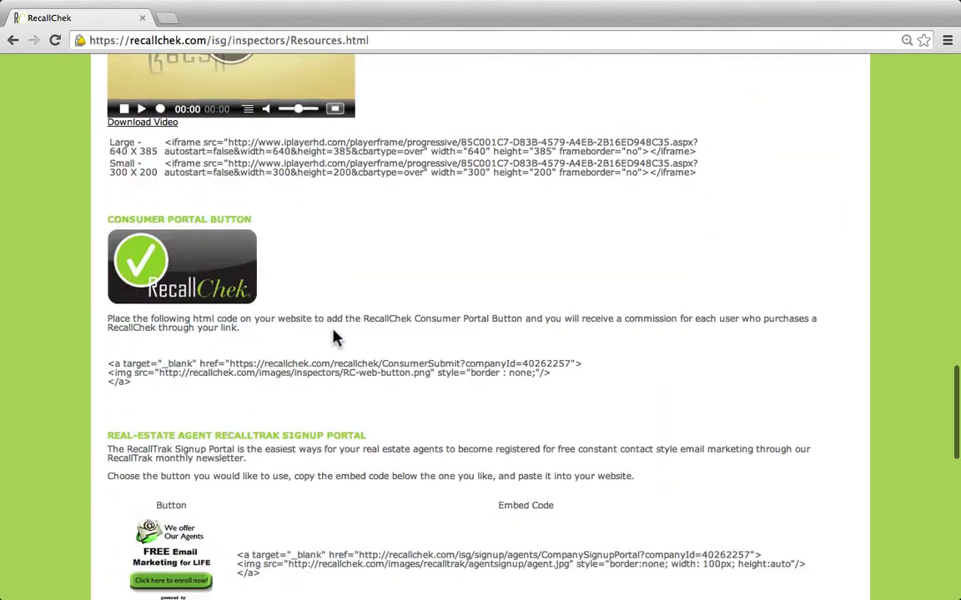
scroll(333, 334, down, 5)
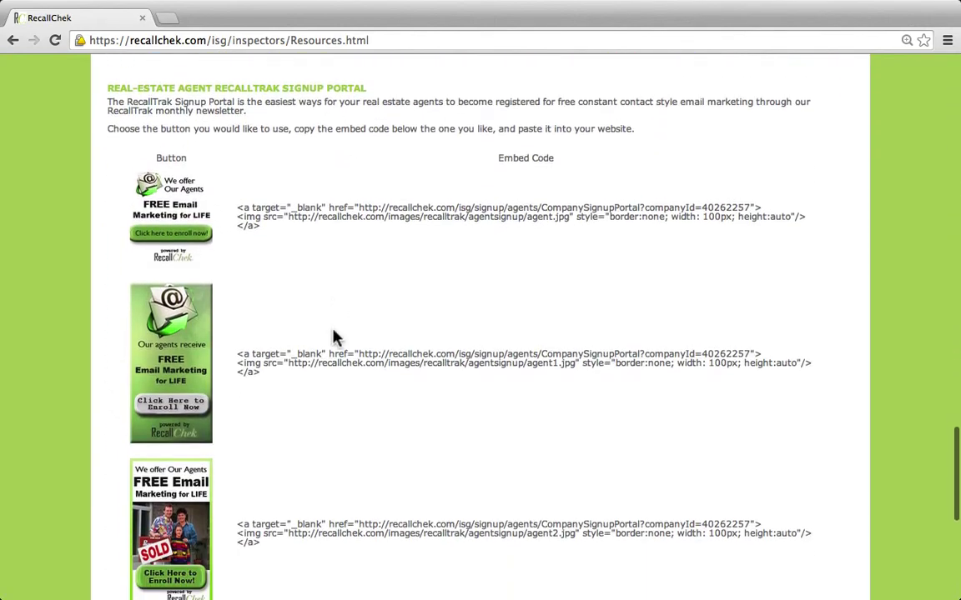
scroll(333, 337, down, 2)
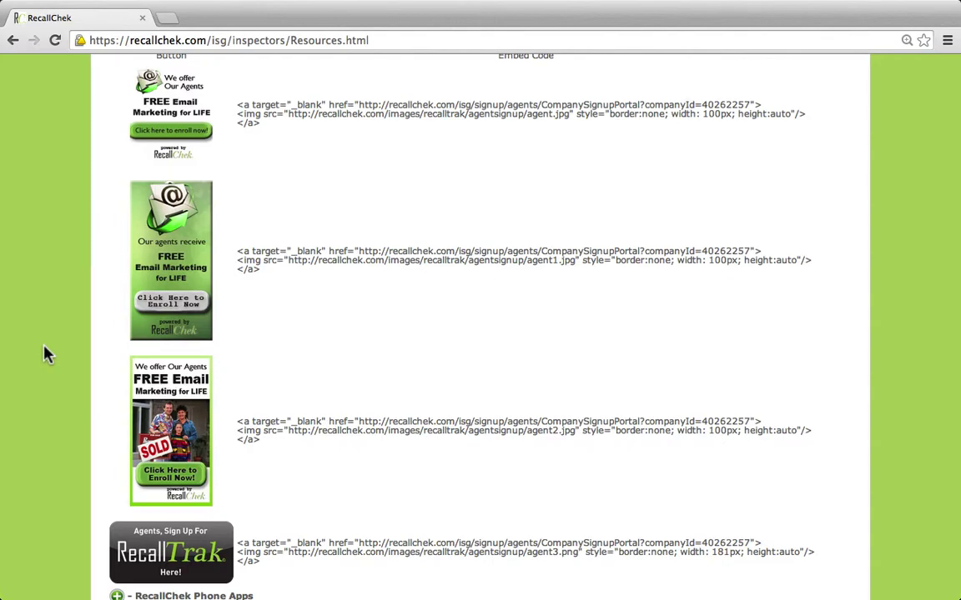
scroll(46, 353, up, 20)
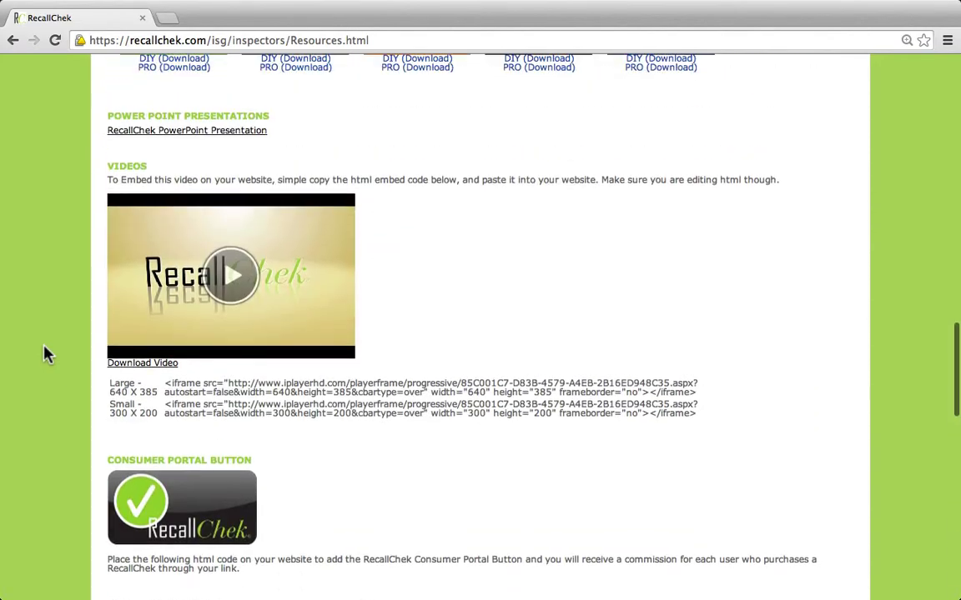
scroll(46, 353, up, 5)
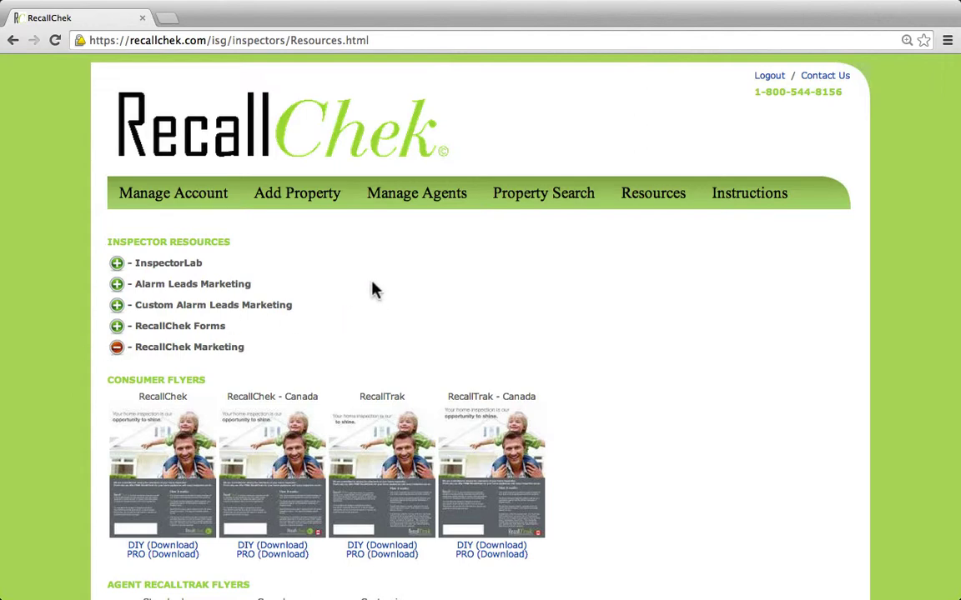
mouse_move(431, 205)
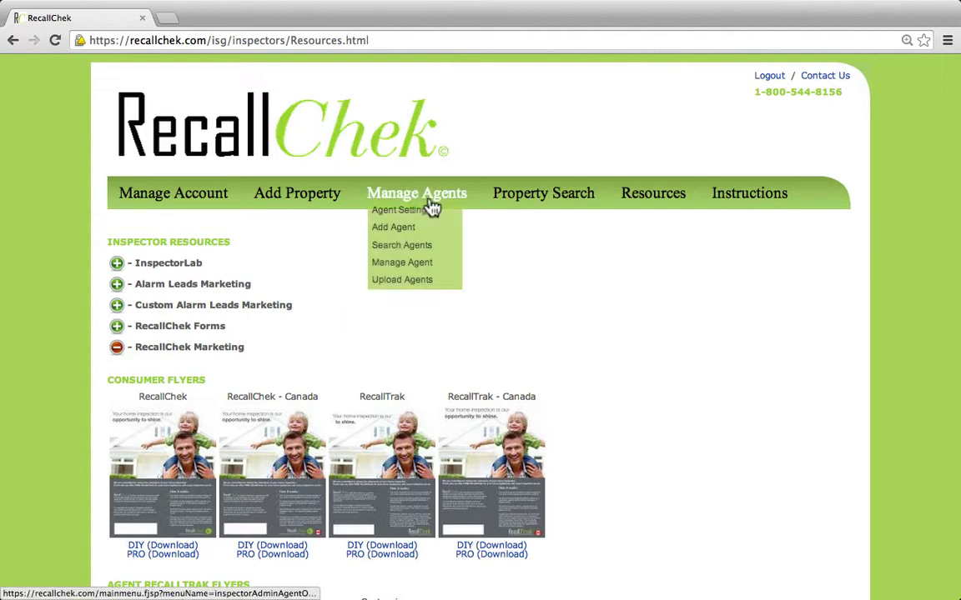
Search agents by the new agent's last name, which returns 0 agents found.
click(441, 253)
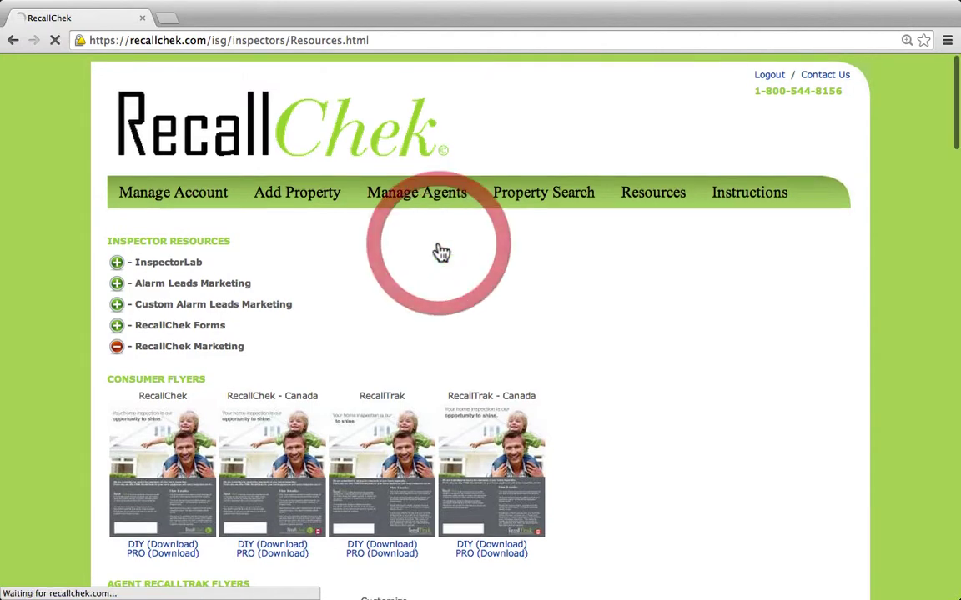
click(296, 307)
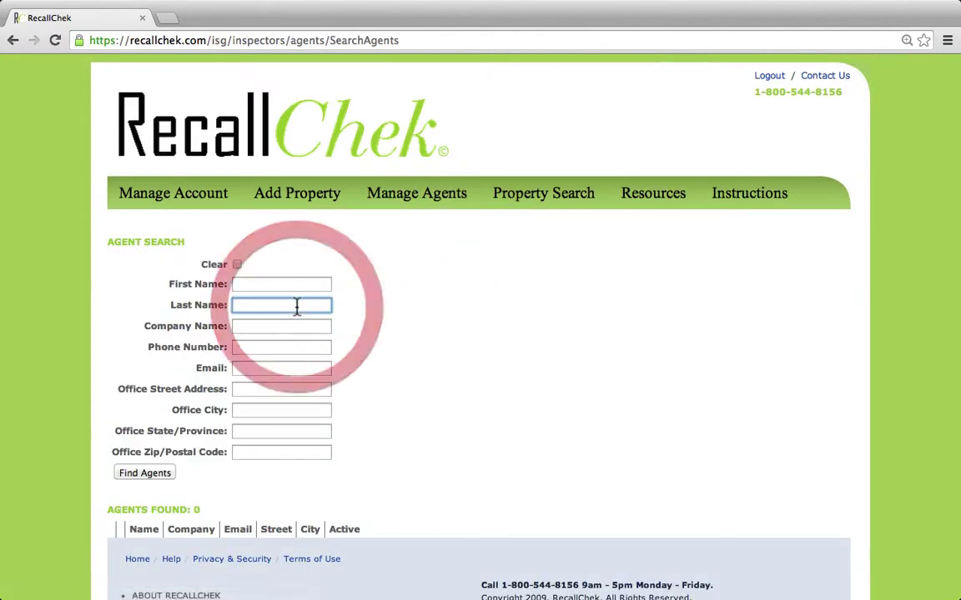
text(smith)
key(Return)
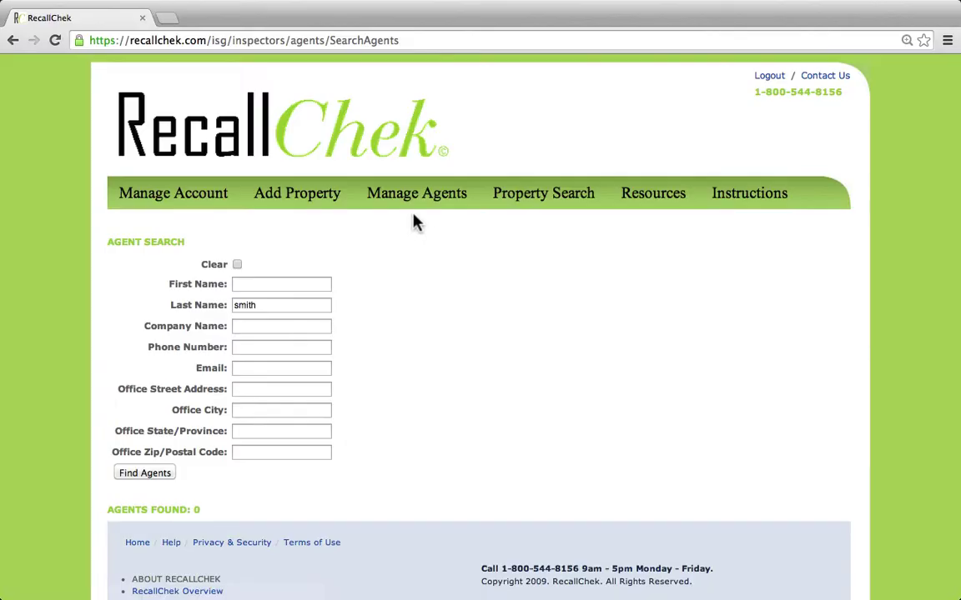
mouse_move(427, 206)
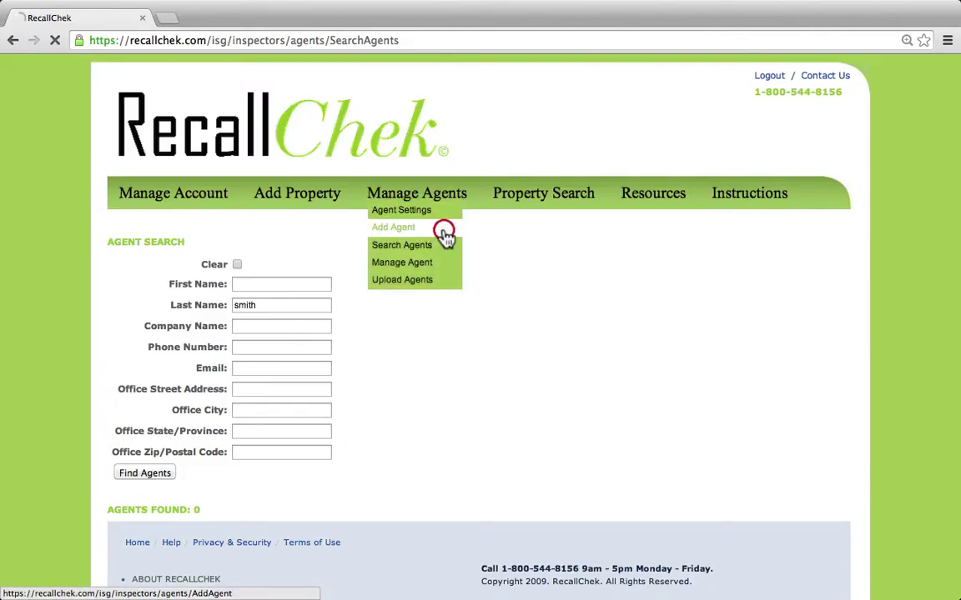
On Add Agent, enter the agent's name, company Keller Williams, phone, and corrected e-mail.
click(444, 234)
scroll(173, 340, down, 2)
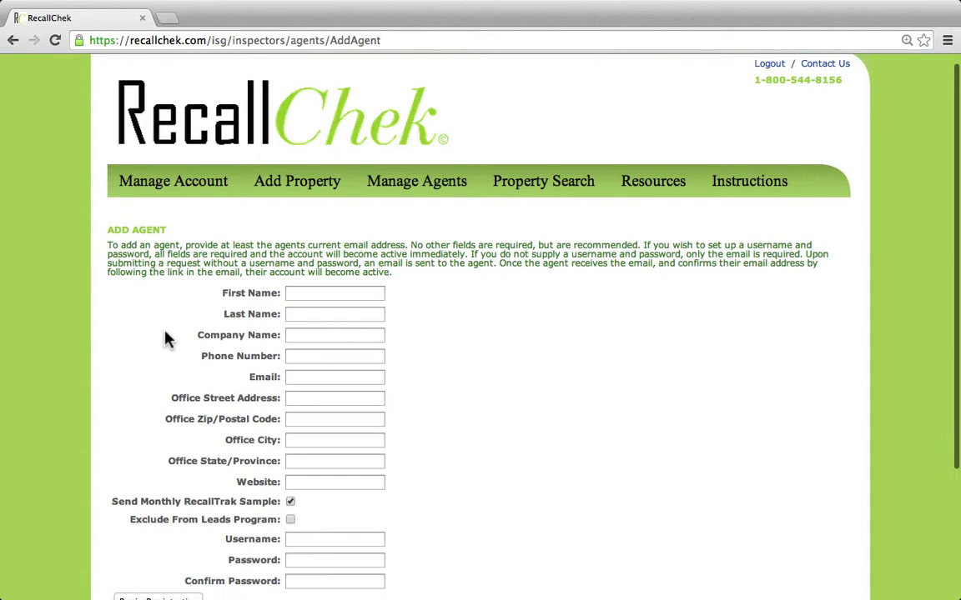
click(329, 261)
text(Mary)
key(Tab)
text(Smith)
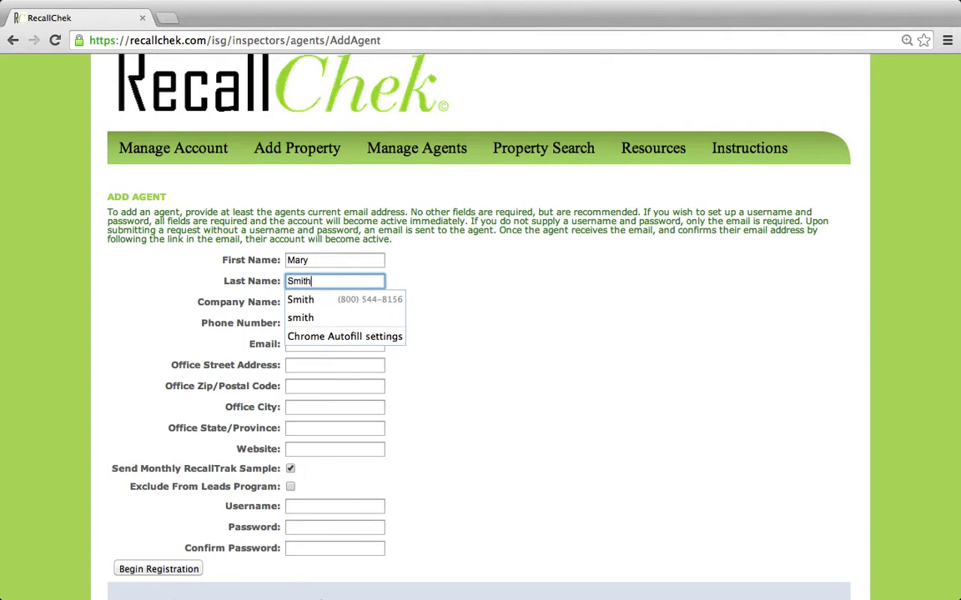
key(Tab)
text(Keller Willia)
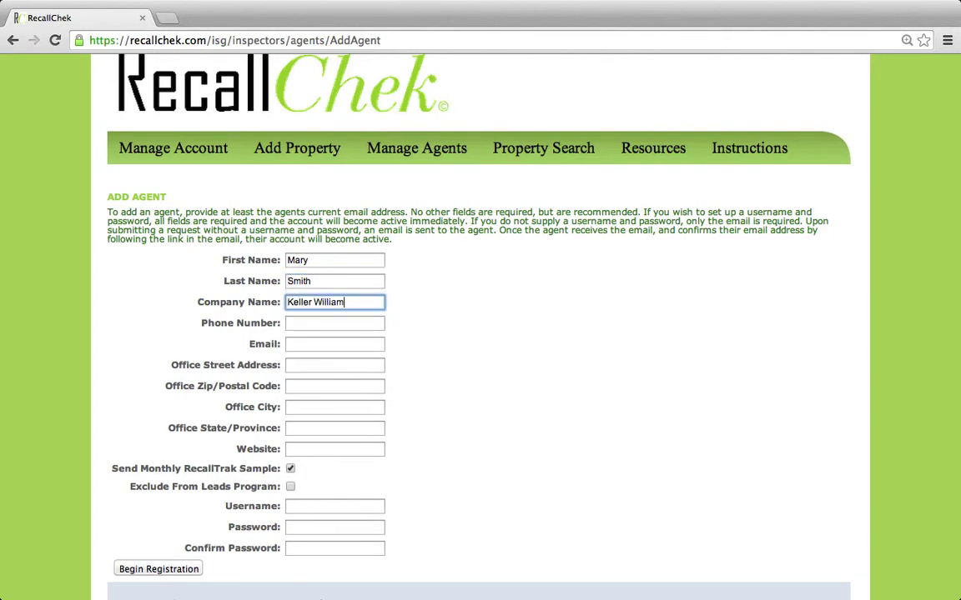
text(ms)
key(Tab)
key(Tab)
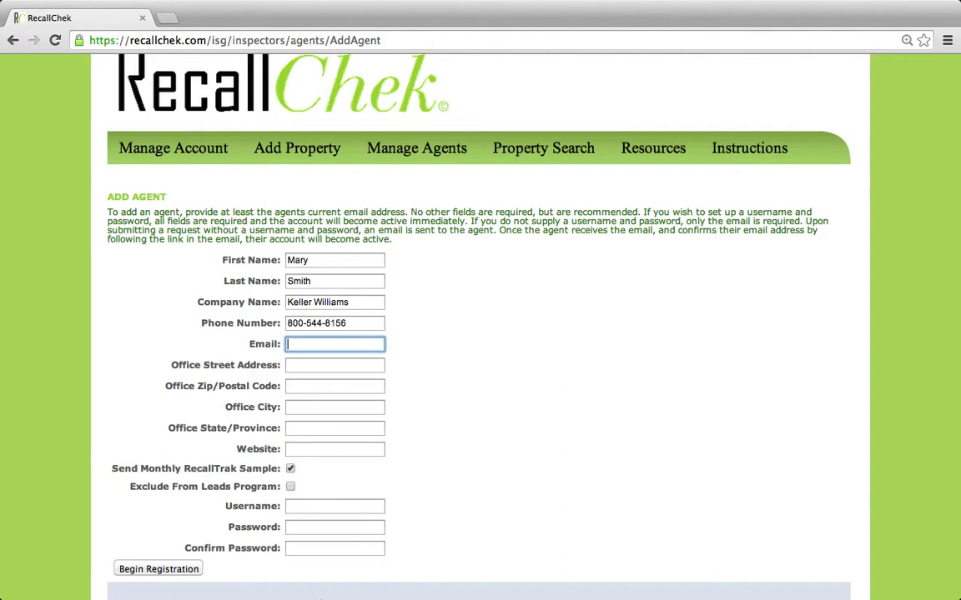
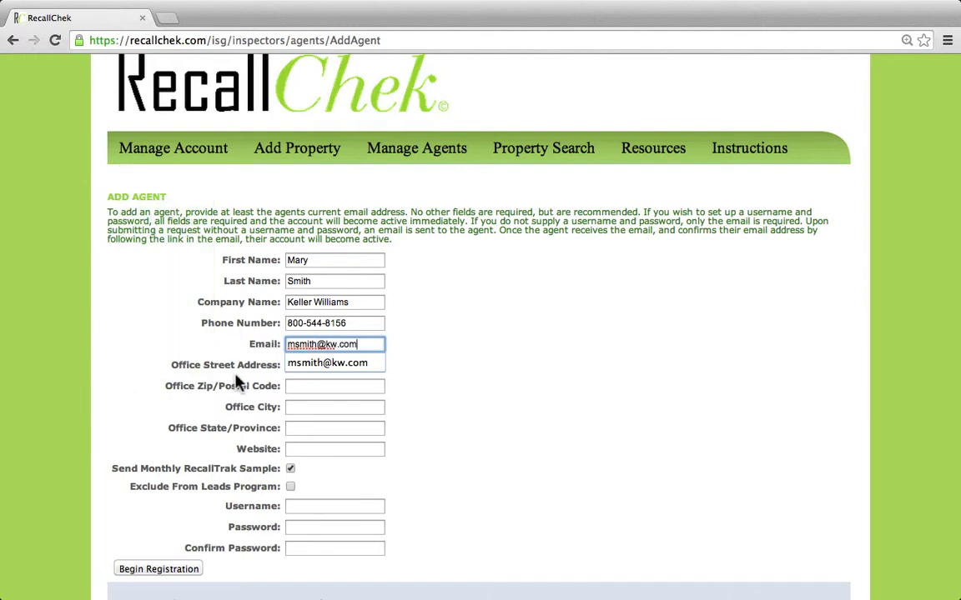
click(236, 382)
click(317, 367)
text(123 Main St)
key(Tab)
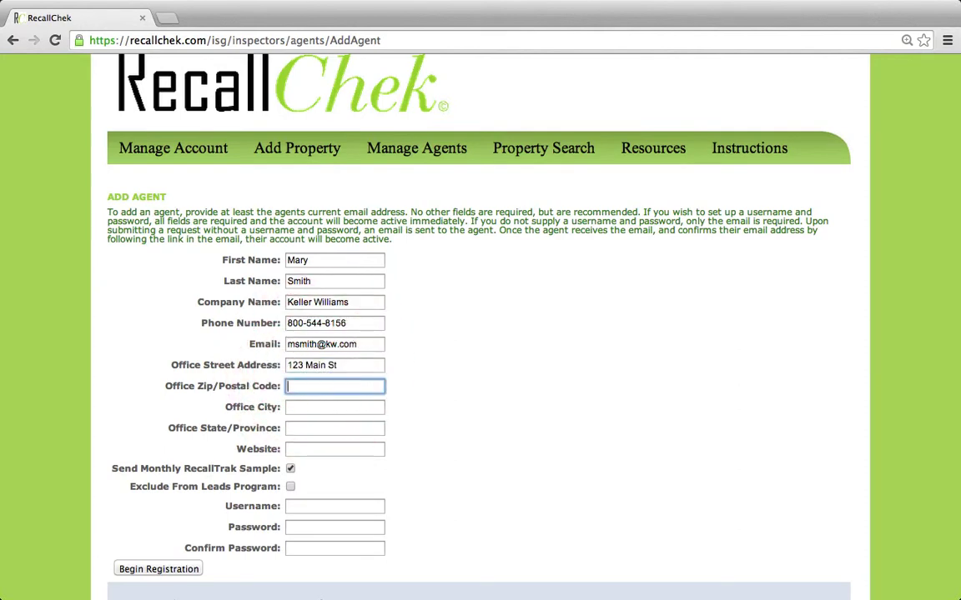
text(46)
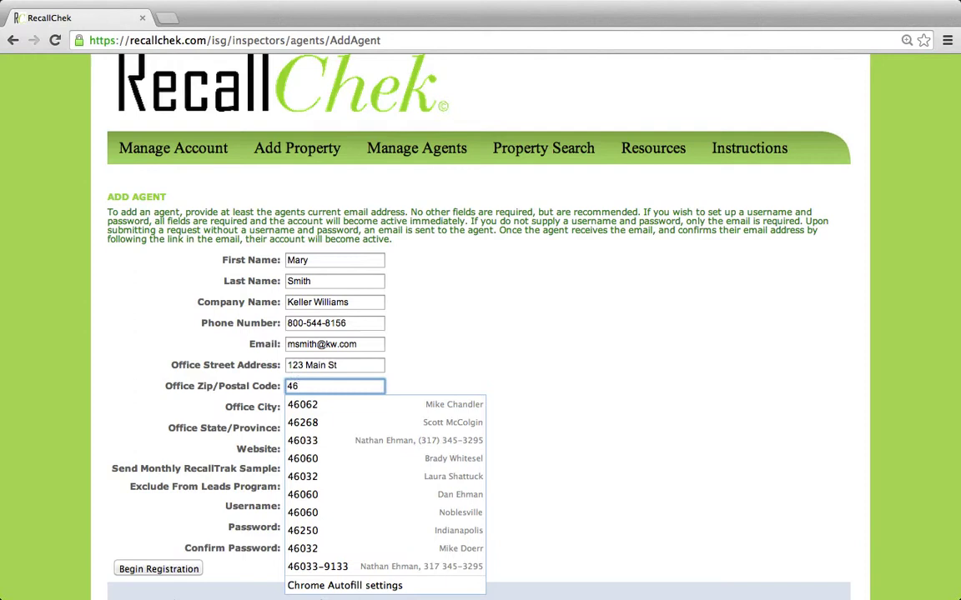
text(032)
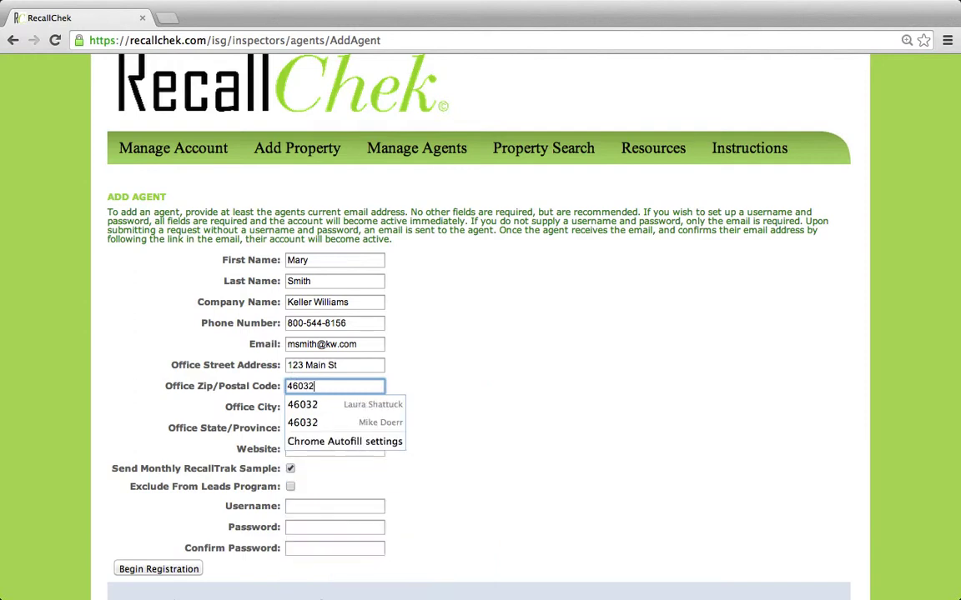
click(204, 397)
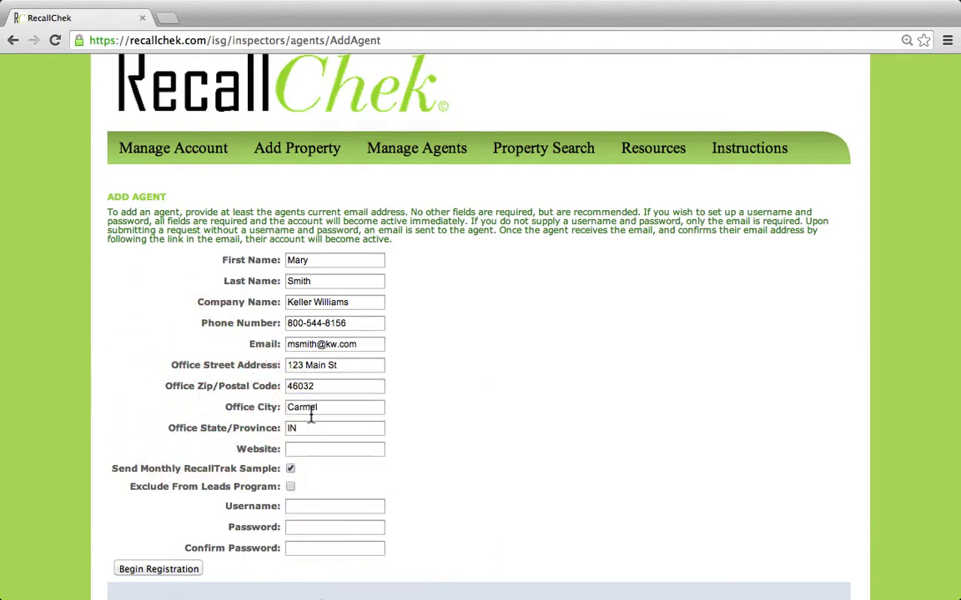
click(327, 448)
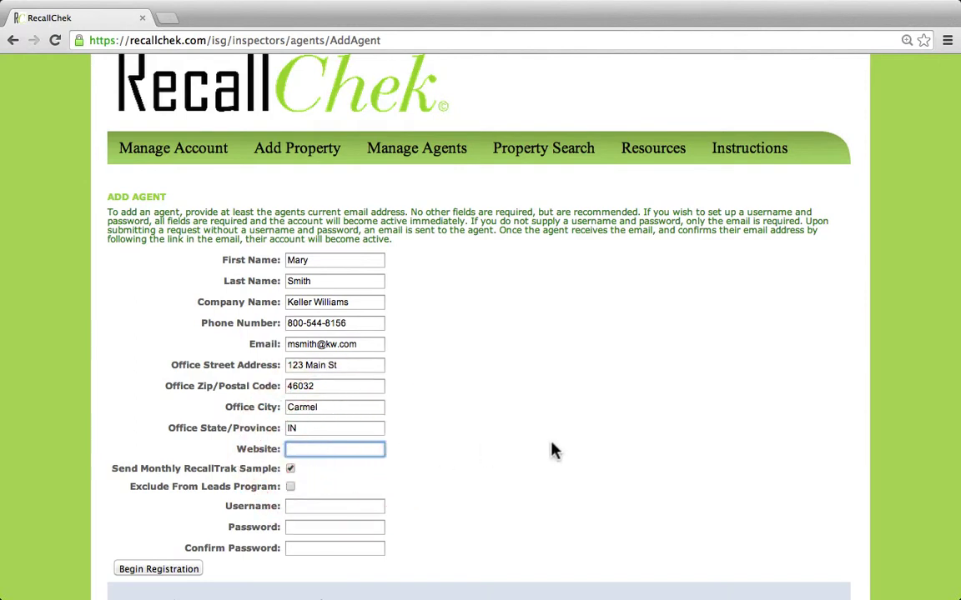
text(www.)
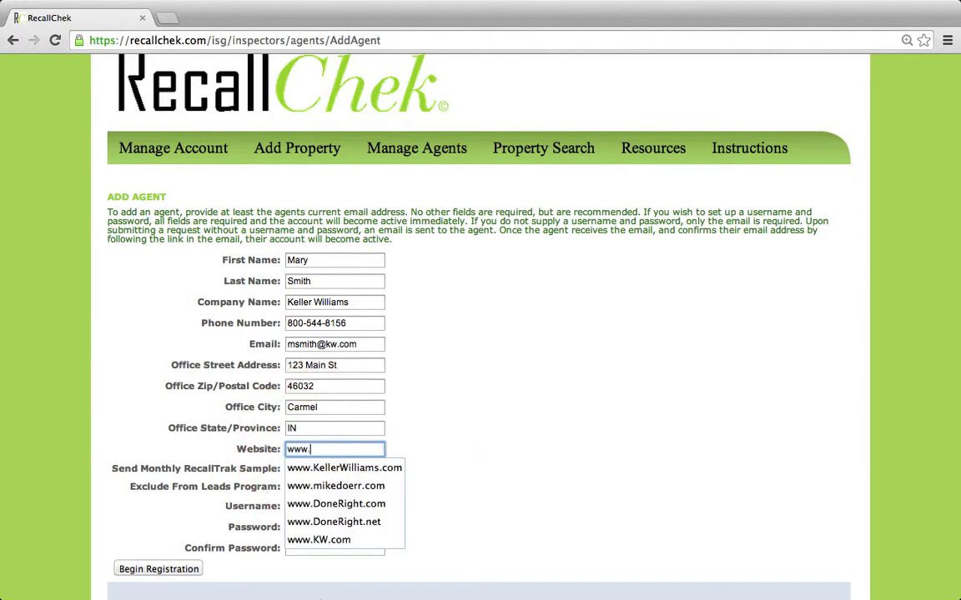
text(KW.com)
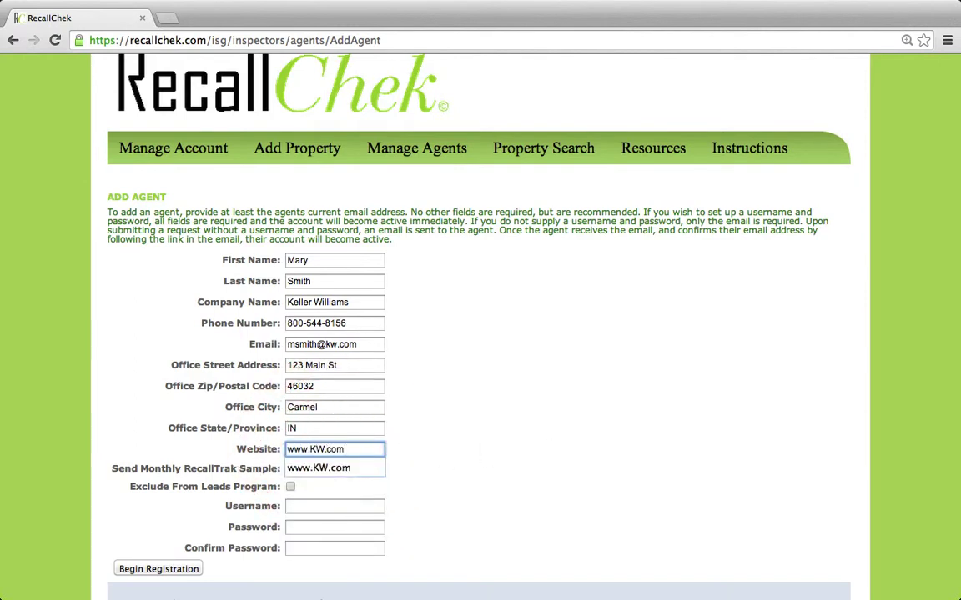
click(179, 450)
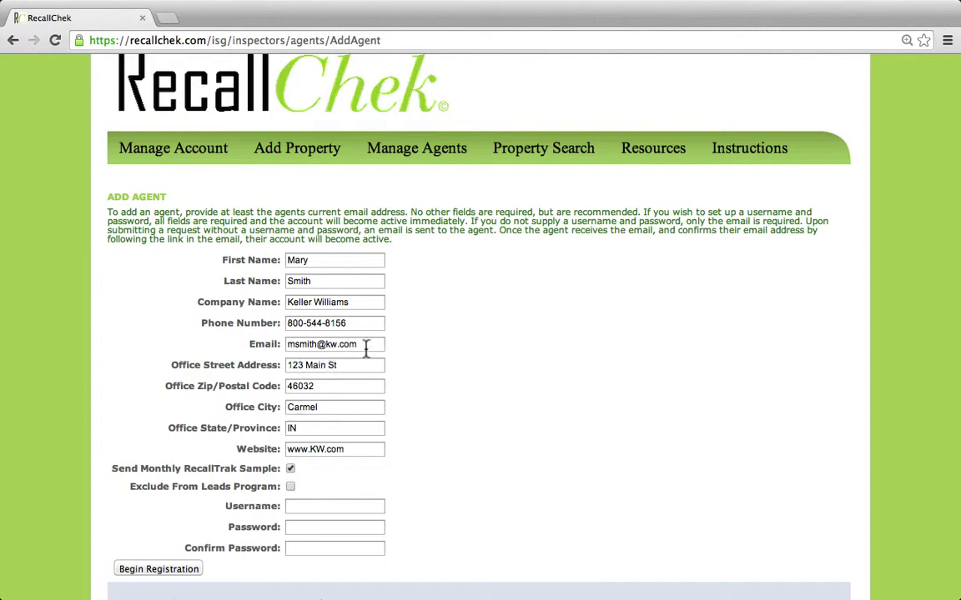
Set the username to the agent's e-mail and enter the account password.
drag(371, 346, 278, 345)
key(ctrl+c)
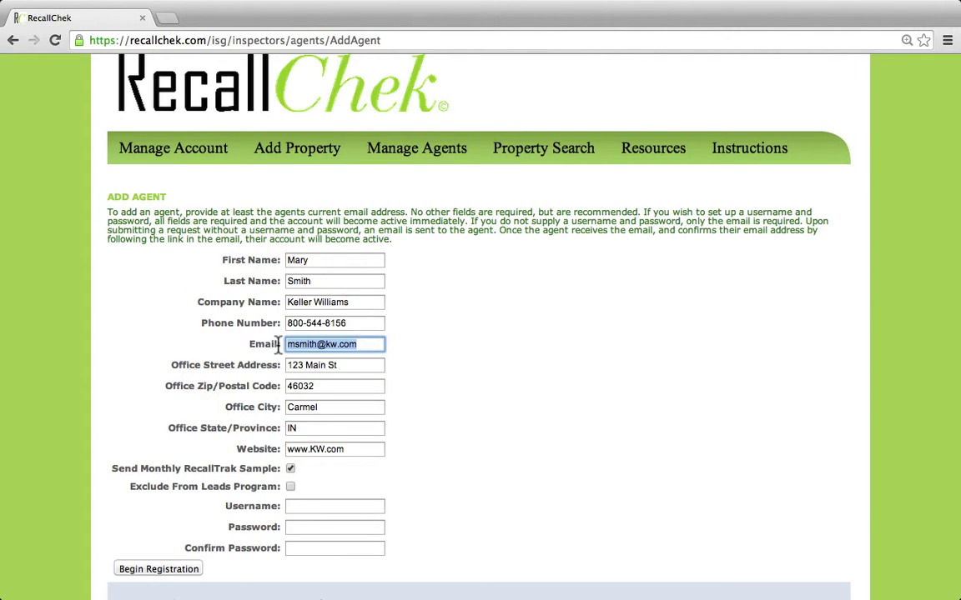
click(325, 507)
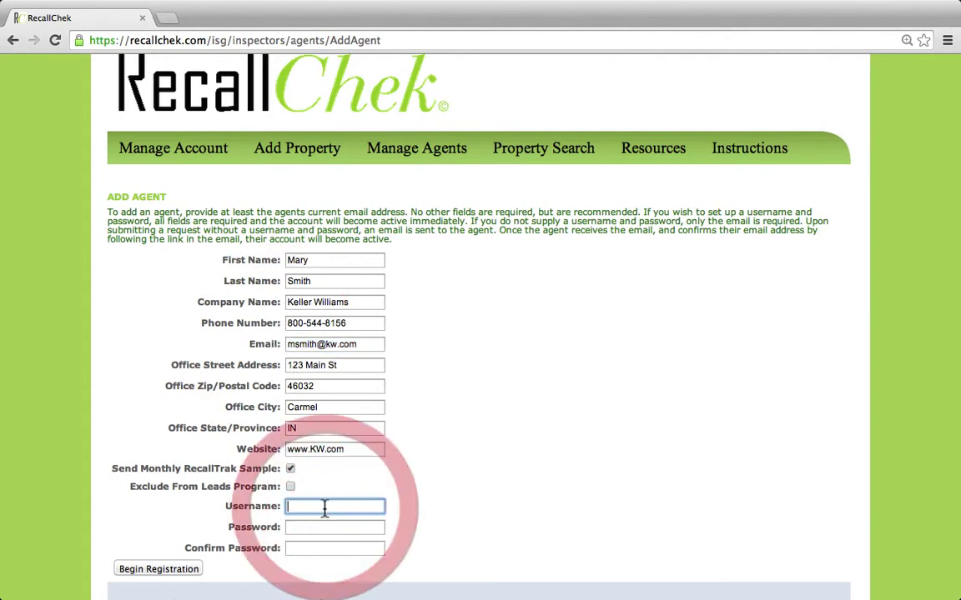
key(ctrl+v)
click(190, 489)
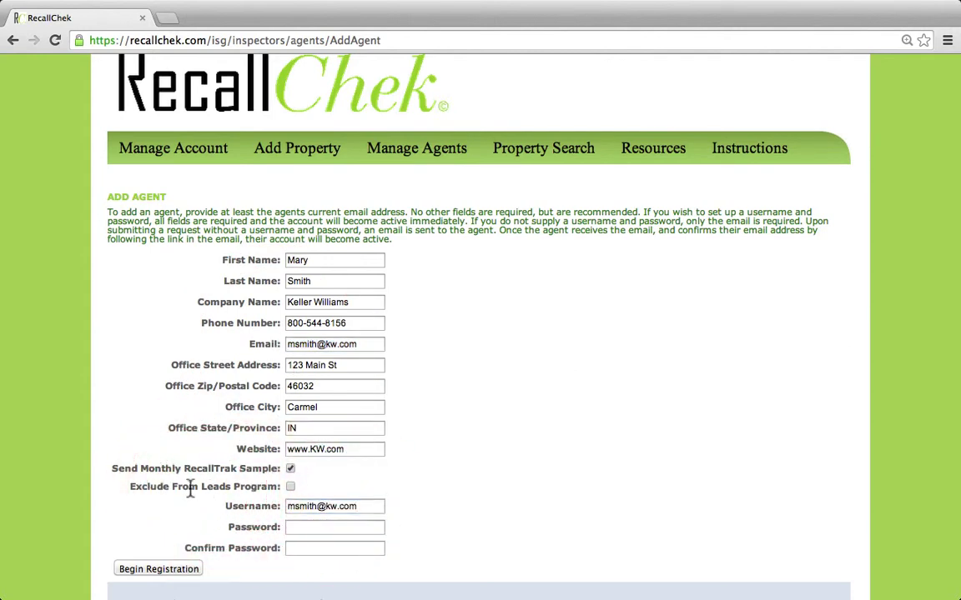
click(298, 527)
click(299, 527)
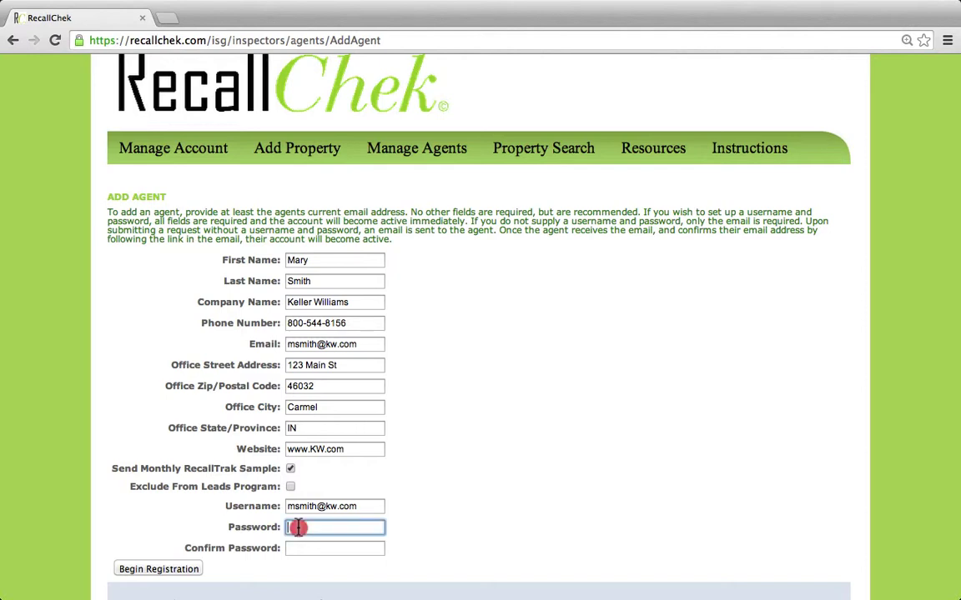
text(1234)
key(Tab)
text(1234)
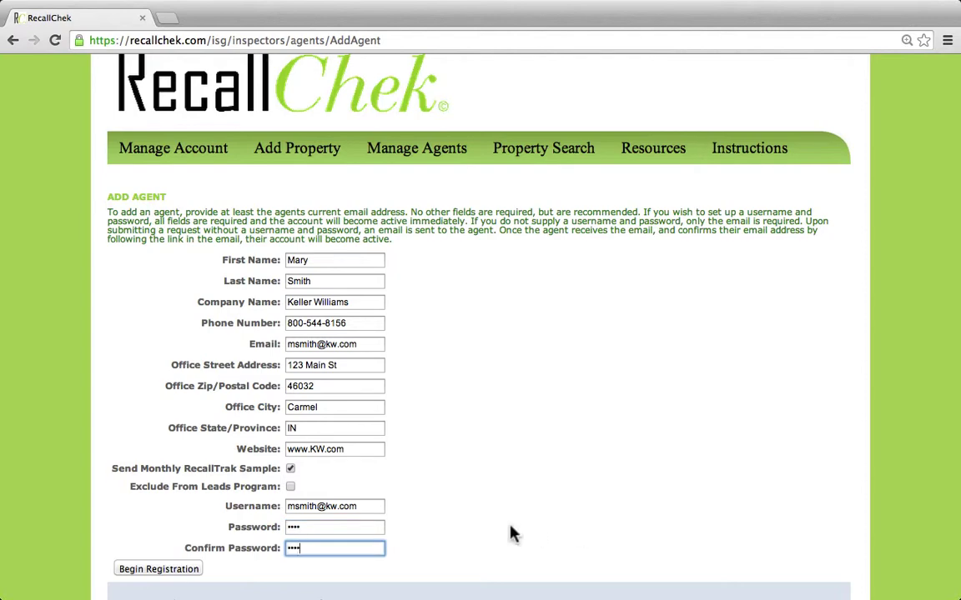
Submit Begin Registration and highlight the confirmation number in the success message.
click(165, 572)
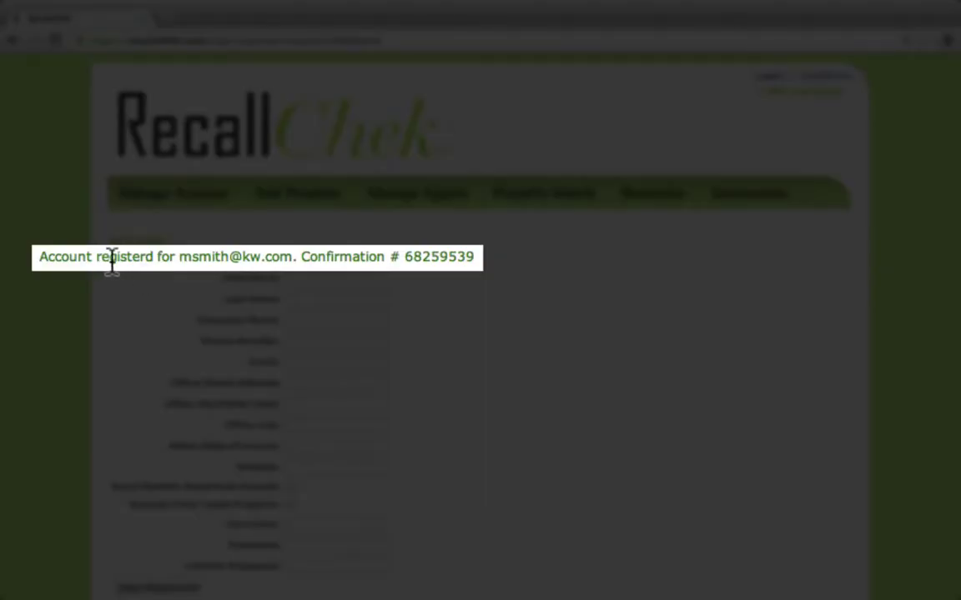
click(480, 257)
drag(480, 257, 307, 259)
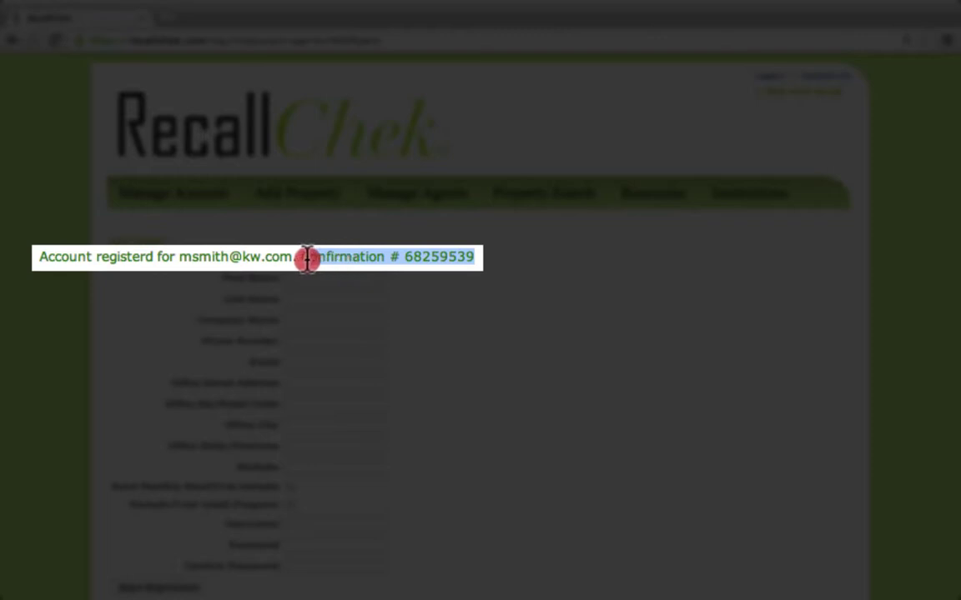
click(176, 357)
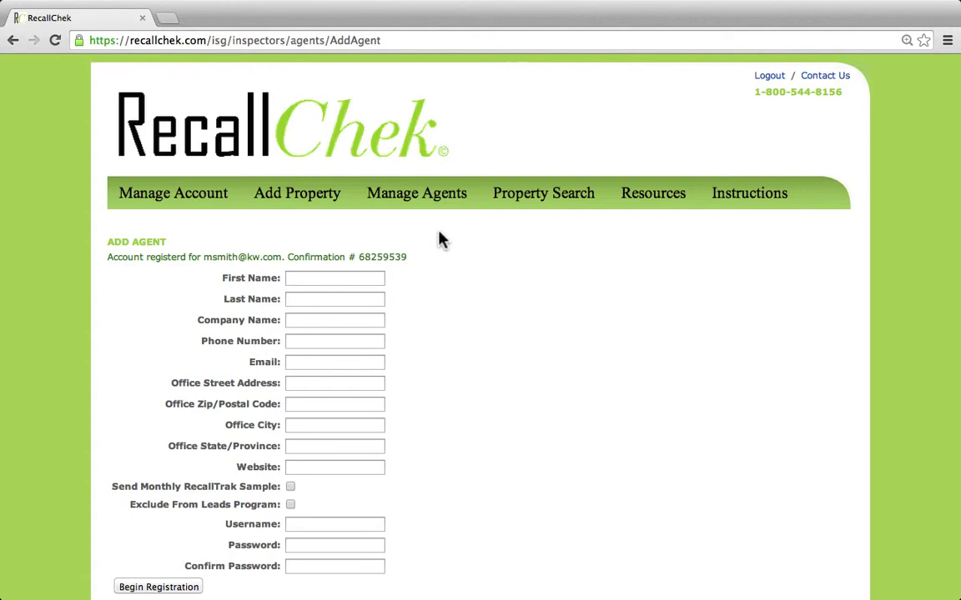
mouse_move(442, 203)
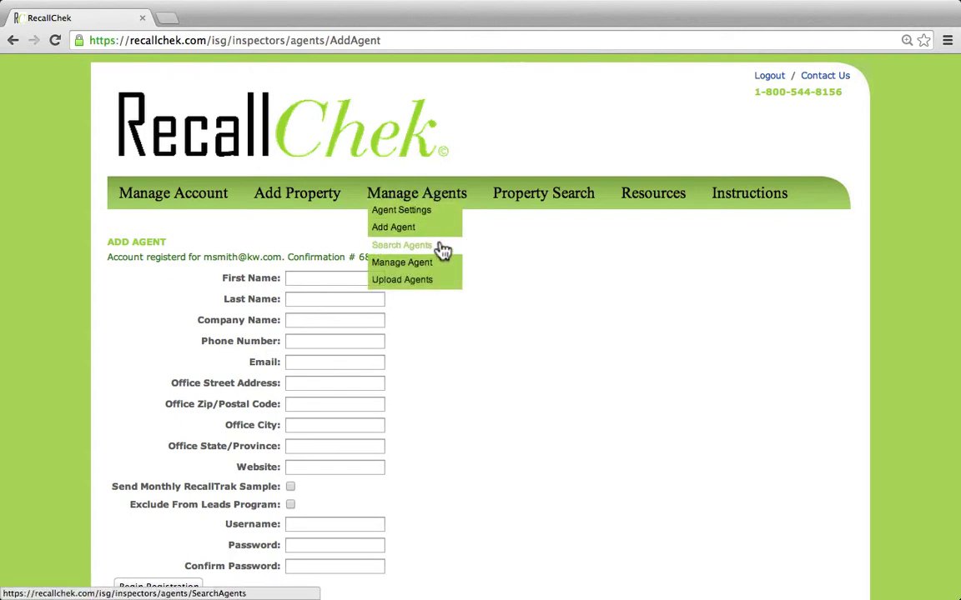
Open Search Agents and go to the new agent's Manage page.
click(442, 247)
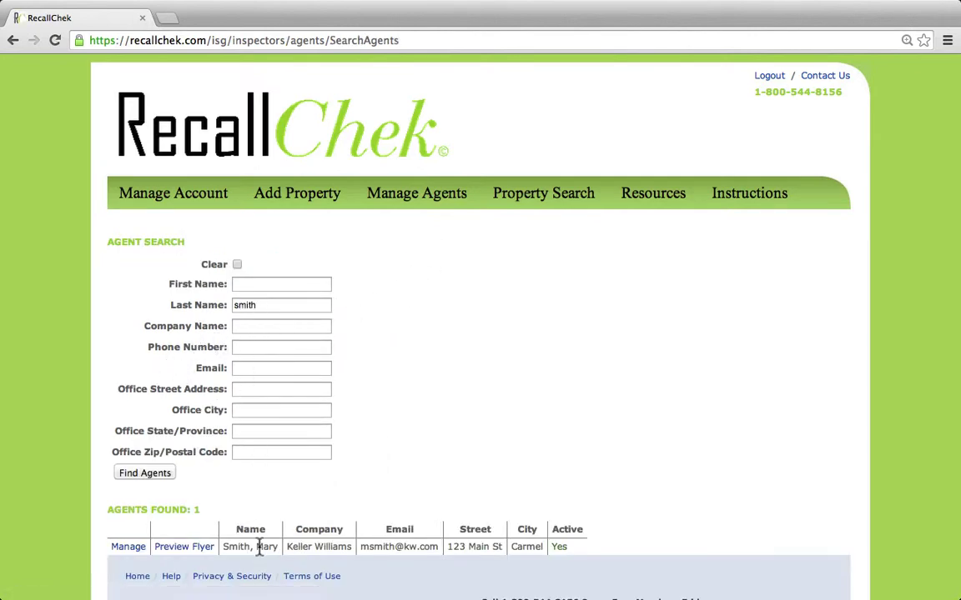
click(142, 550)
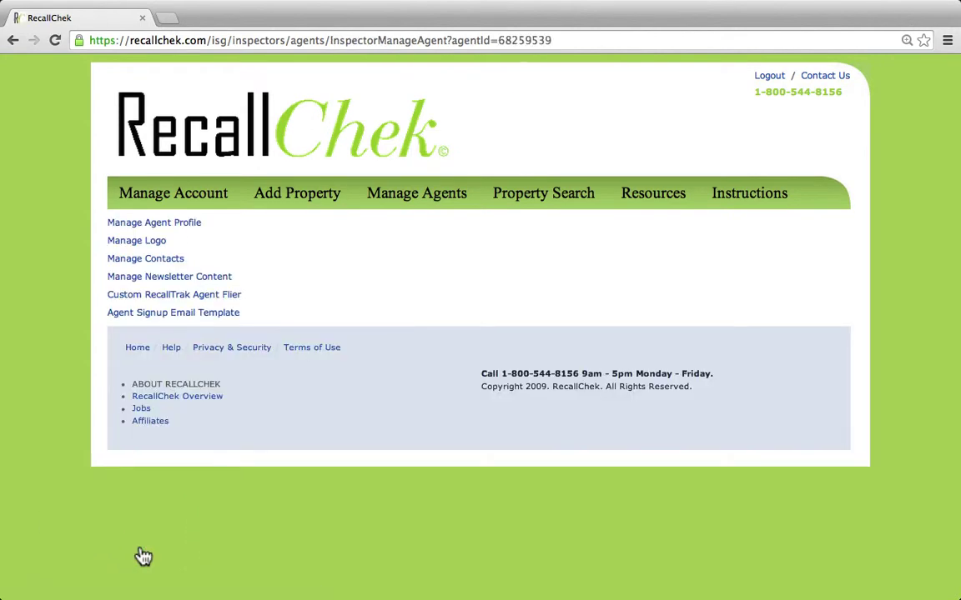
click(157, 321)
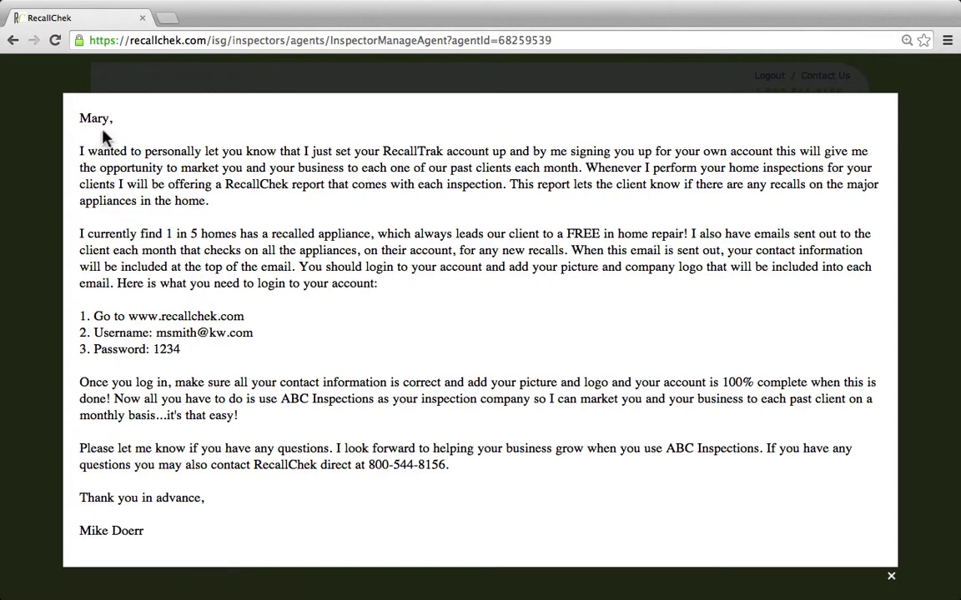
drag(78, 119, 184, 532)
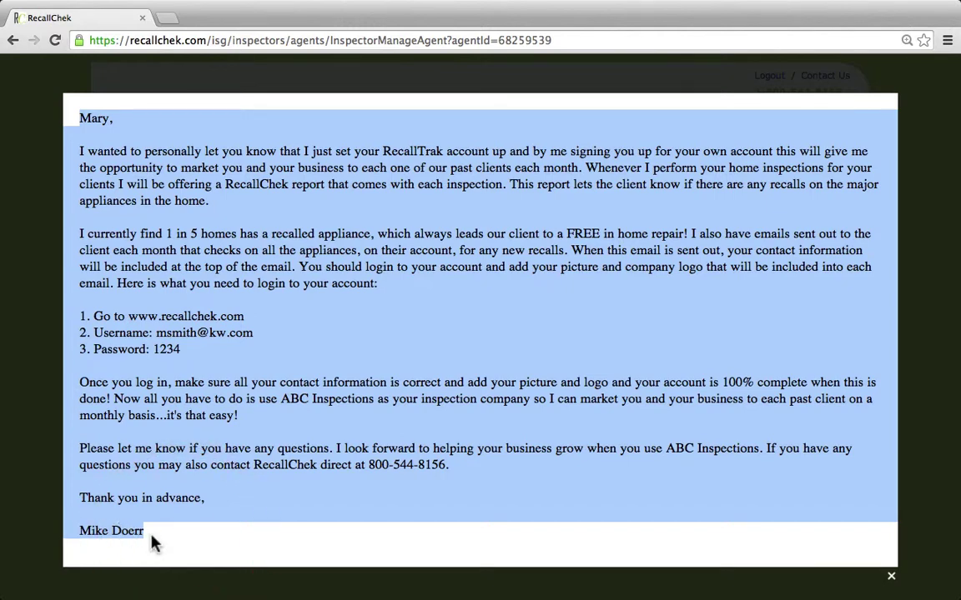
click(227, 350)
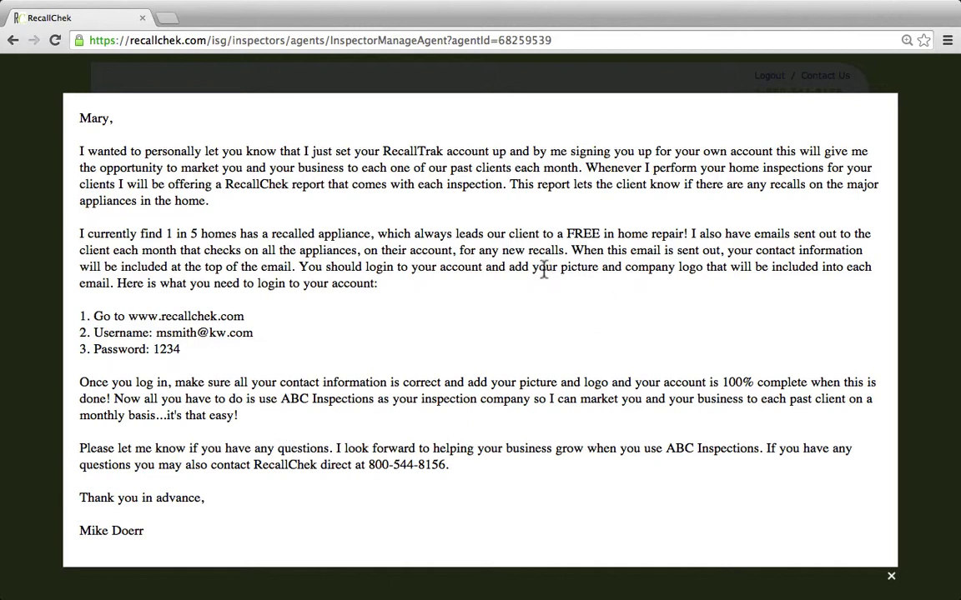
drag(534, 267, 711, 266)
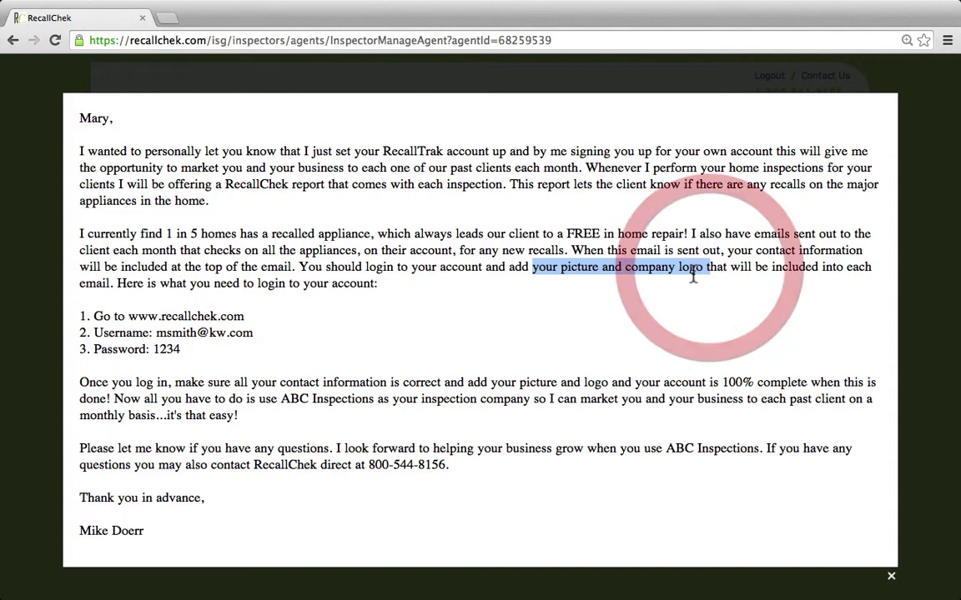
click(47, 269)
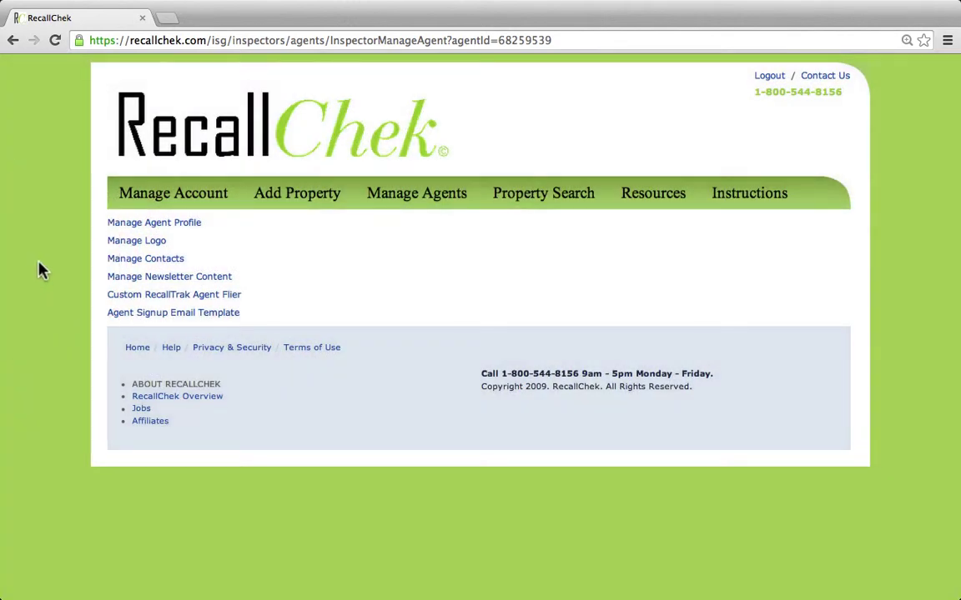
Under Manage Logo, upload Agent Pic - SMALL.JPG as the Agent Photo.
click(125, 243)
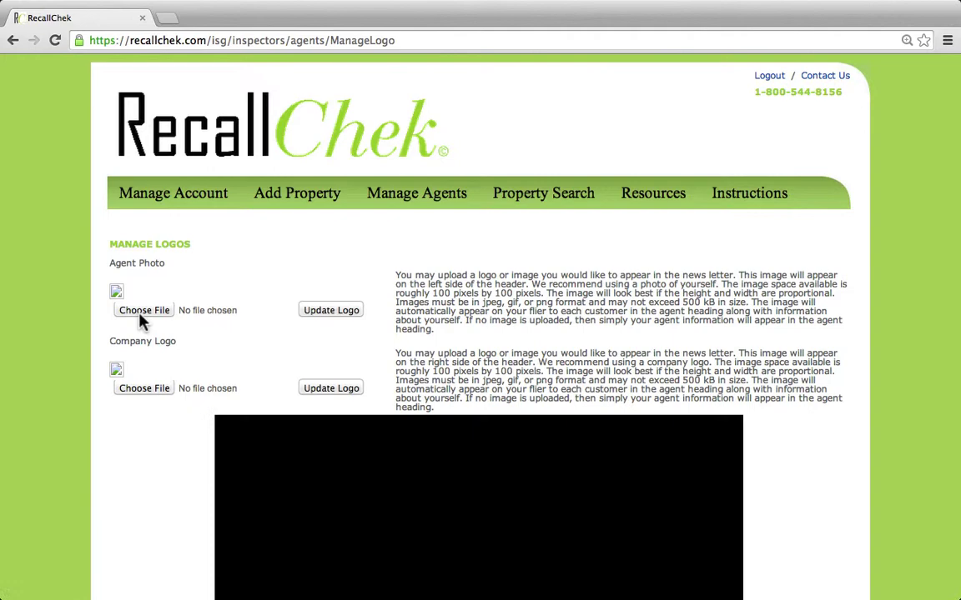
click(144, 311)
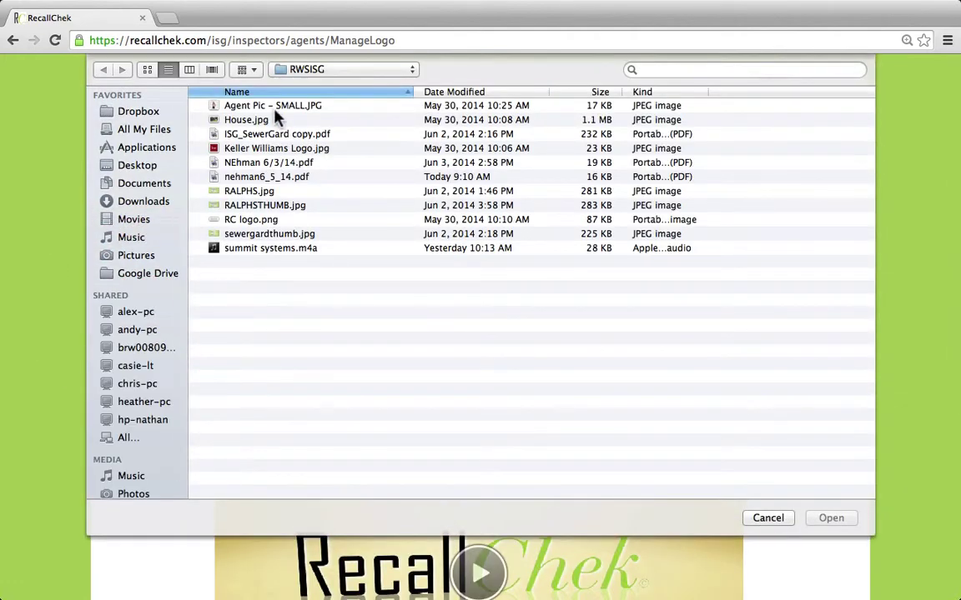
click(243, 105)
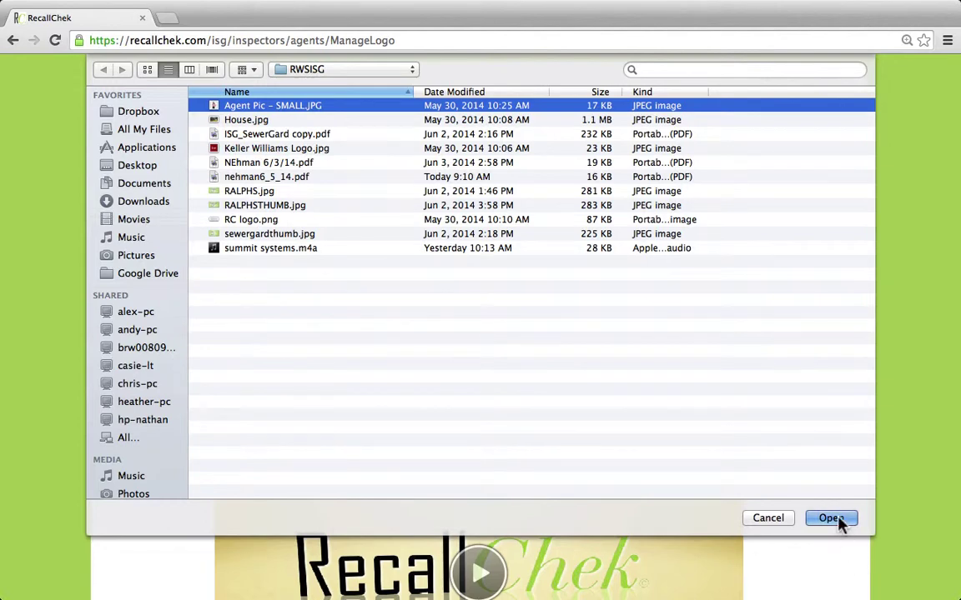
click(838, 519)
click(327, 312)
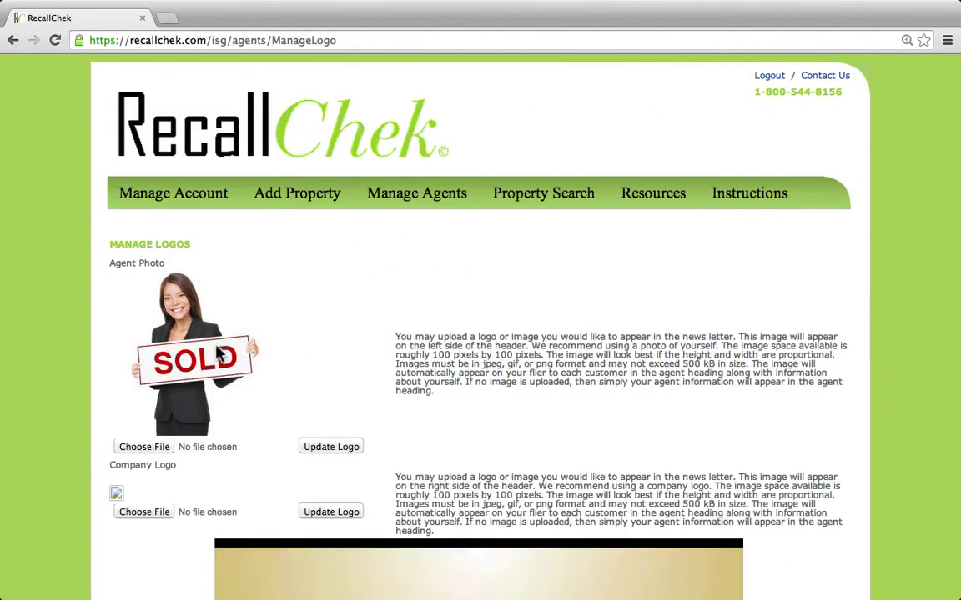
Upload Keller Williams Logo.jpg as the Company Logo and check the result.
click(144, 512)
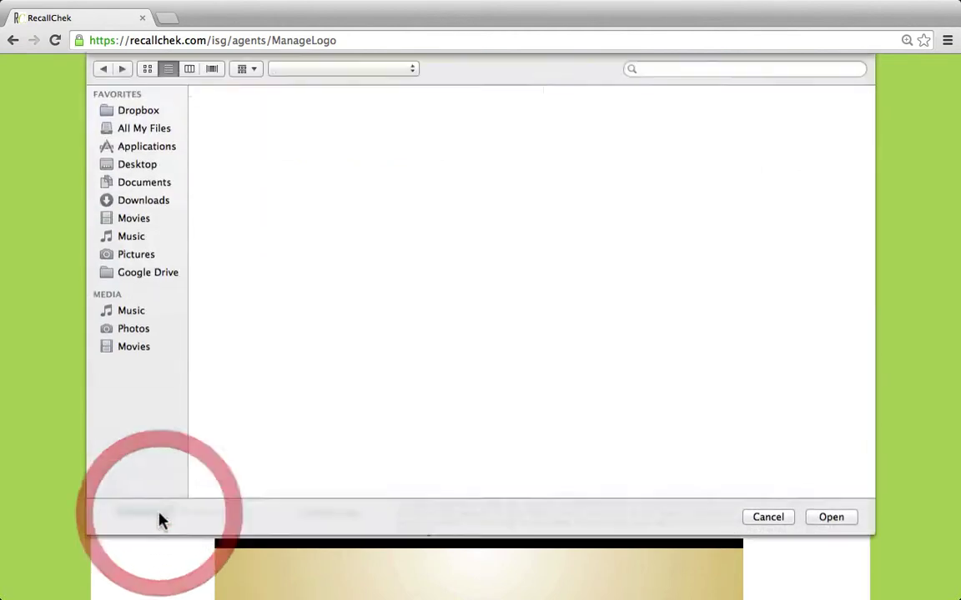
click(282, 154)
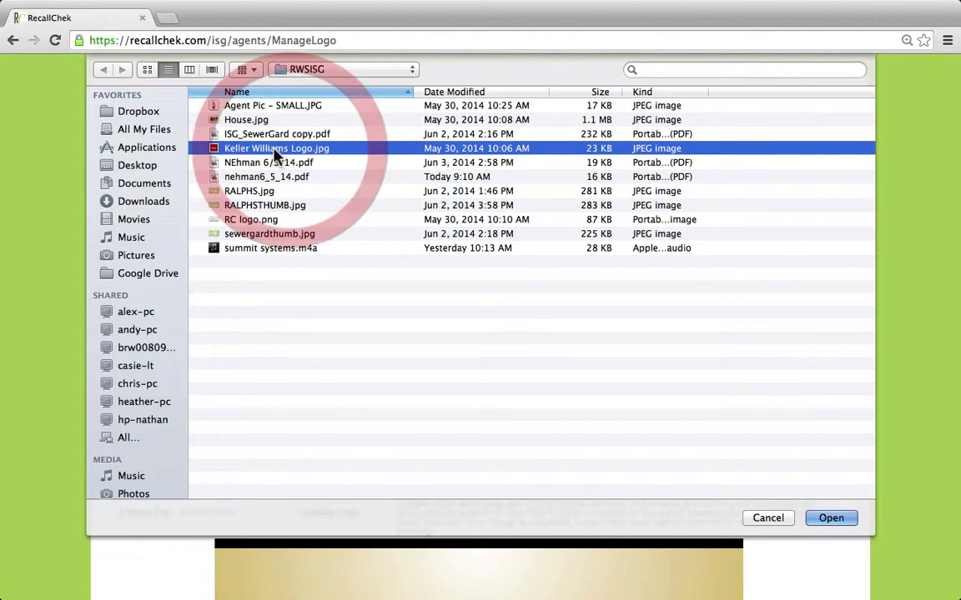
click(840, 521)
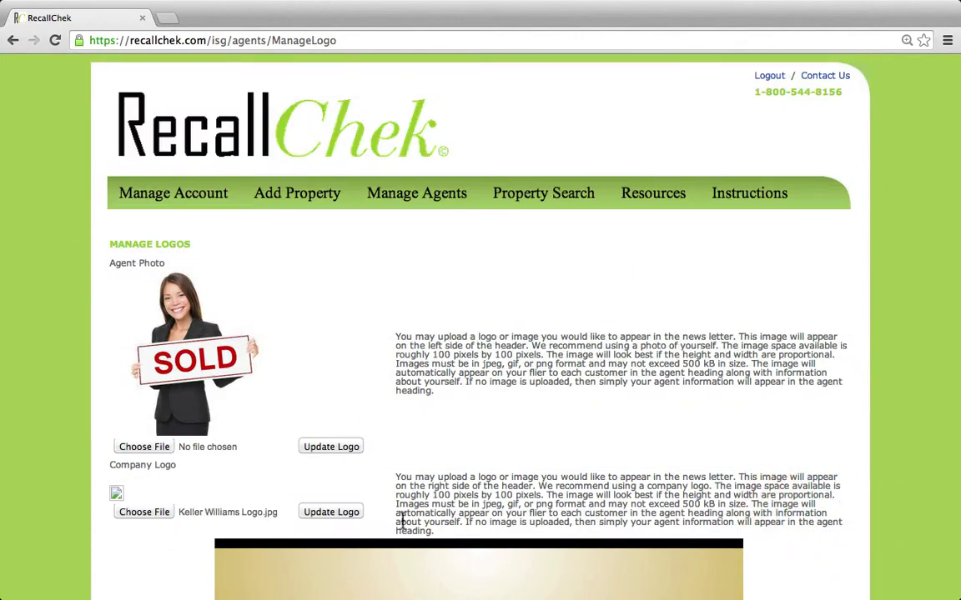
click(335, 516)
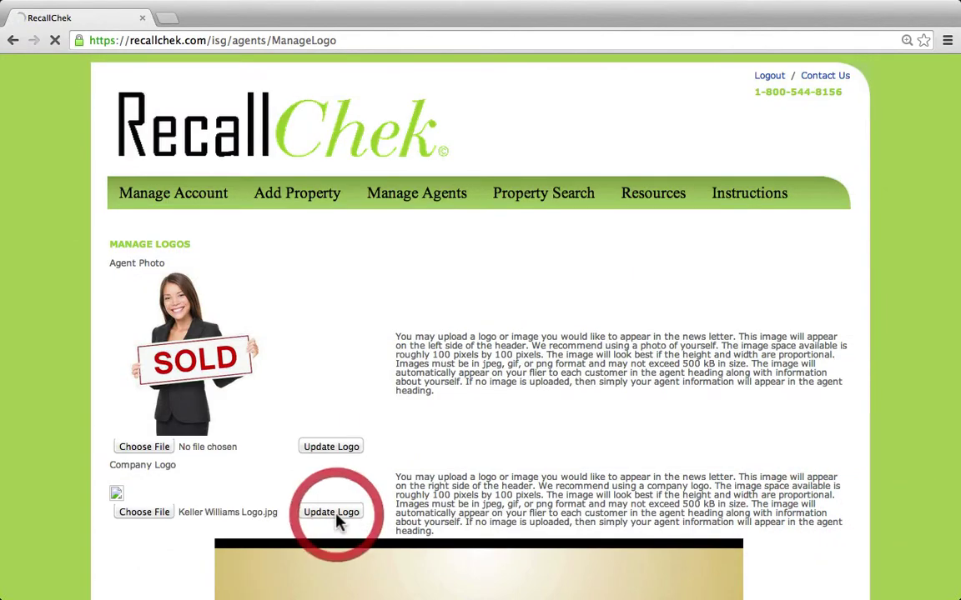
scroll(372, 372, down, 2)
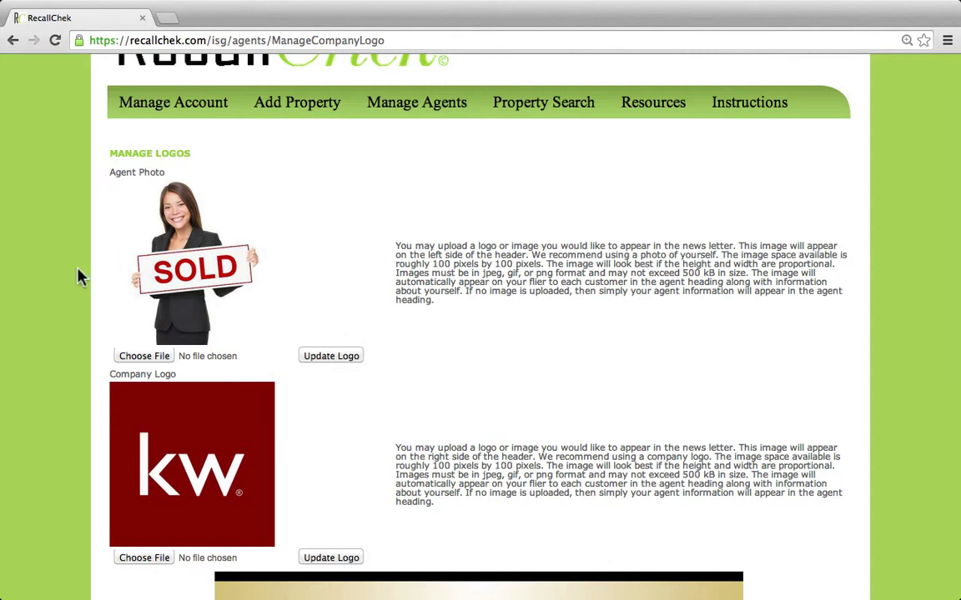
scroll(78, 236, up, 2)
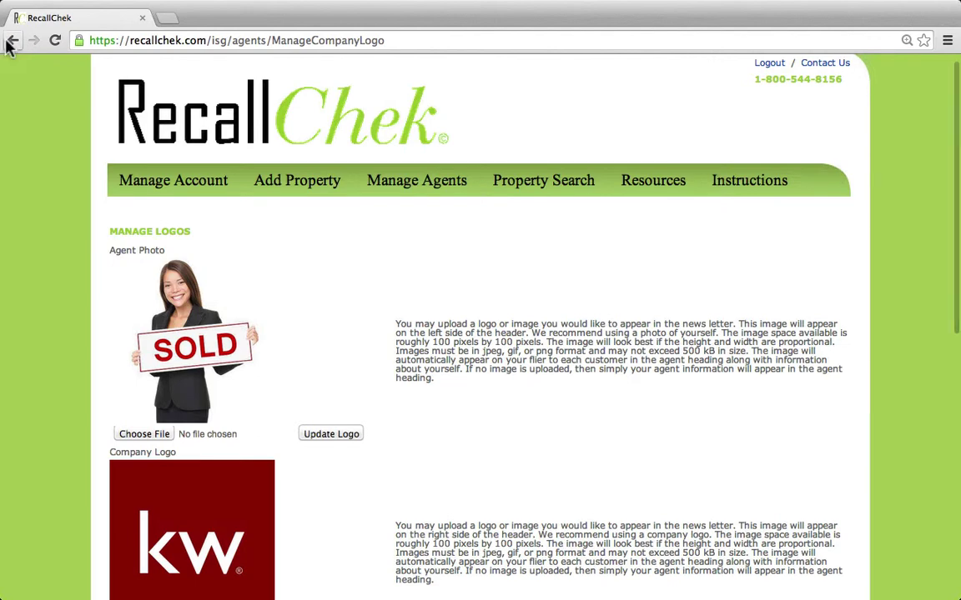
Go back four pages to the Agent Search results listing the new agent.
click(12, 41)
click(12, 41)
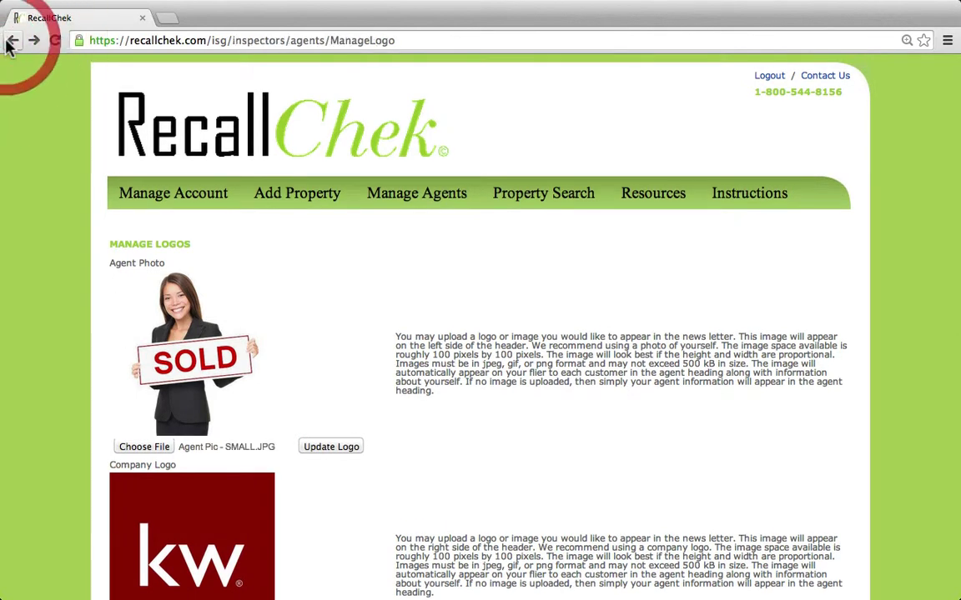
click(12, 41)
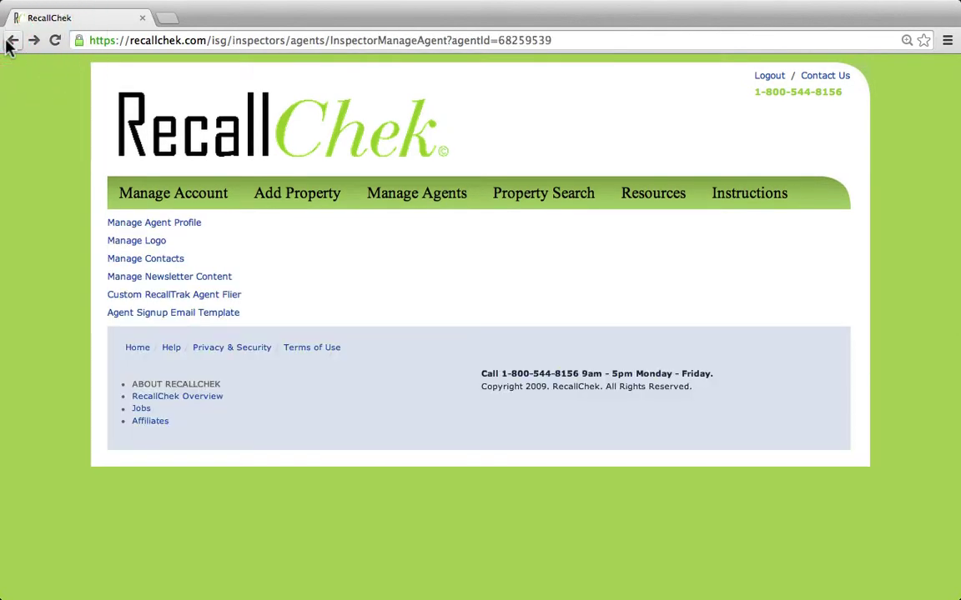
click(10, 42)
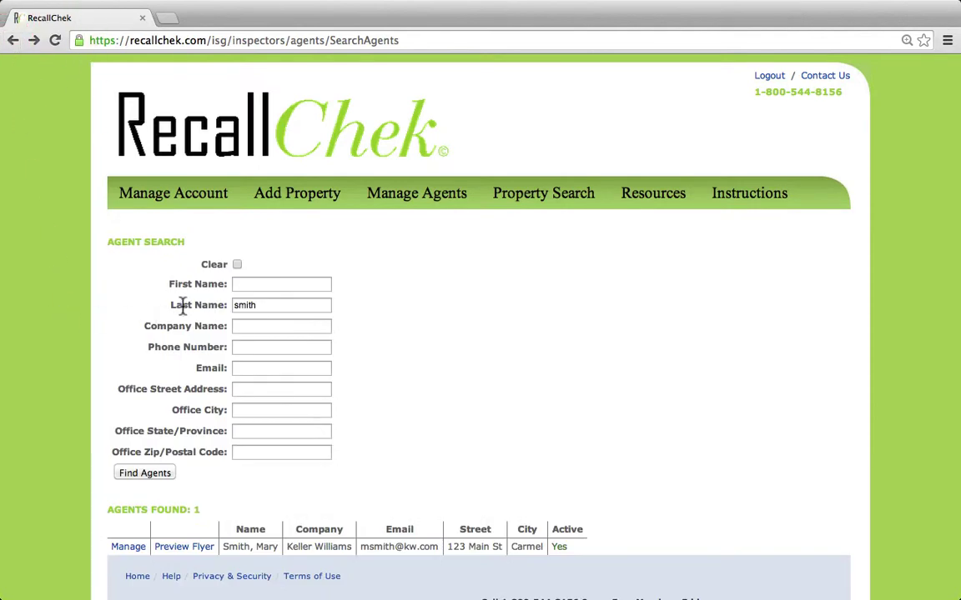
mouse_move(399, 205)
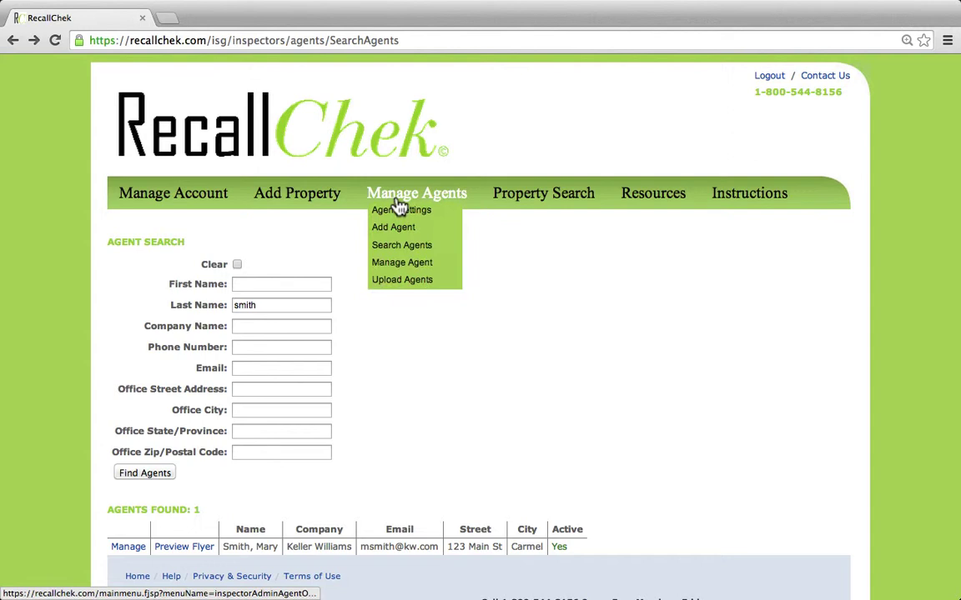
Preview the agent's RecallTrak flyer in a new tab, then return to the first tab.
click(192, 547)
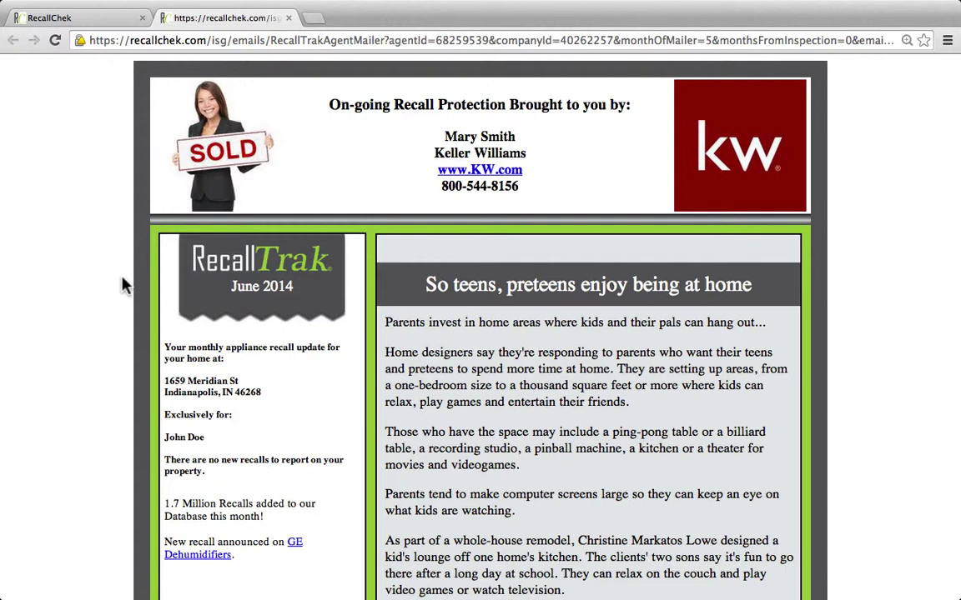
click(123, 17)
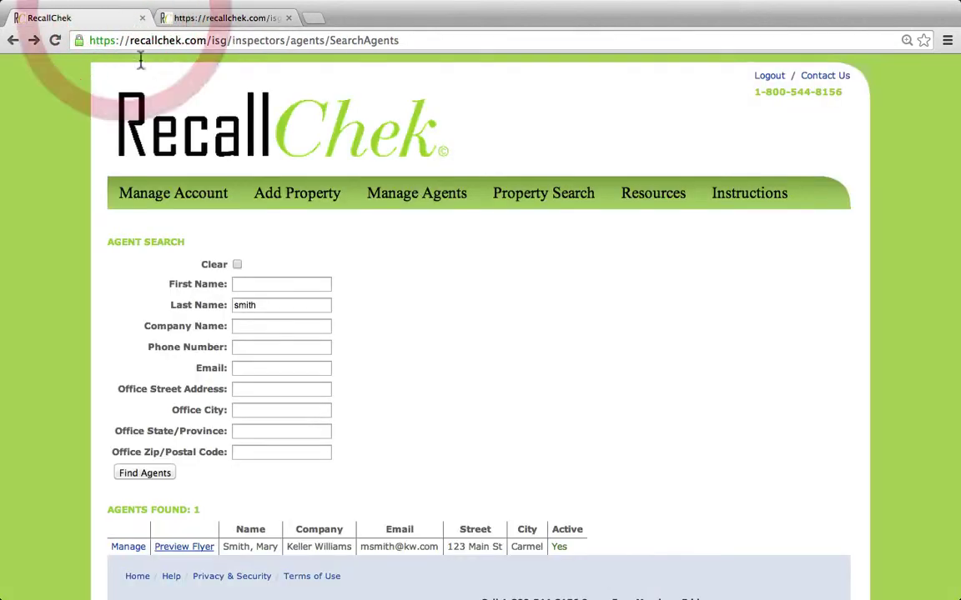